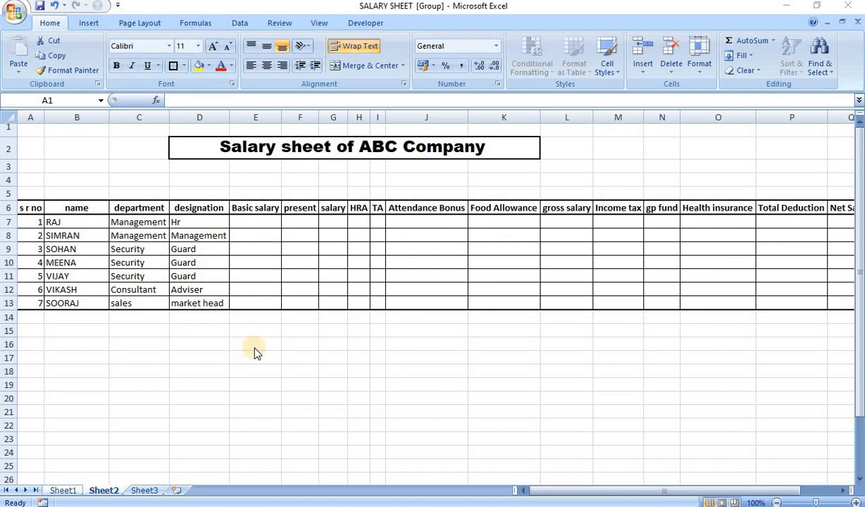
Ungroup the worksheets via Sheet3 and return to the ABC Company salary table on Sheet2.
{"action": "left_click", "coordinate": [343, 385]}
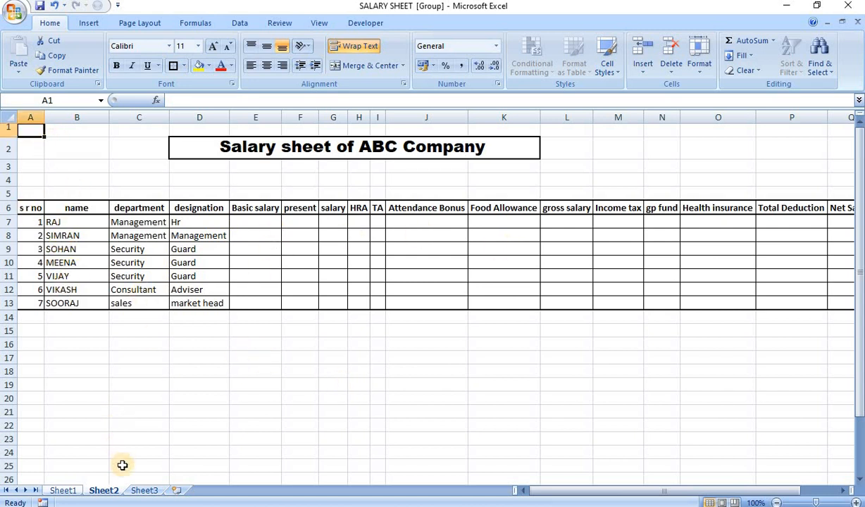
{"action": "left_click", "coordinate": [146, 491]}
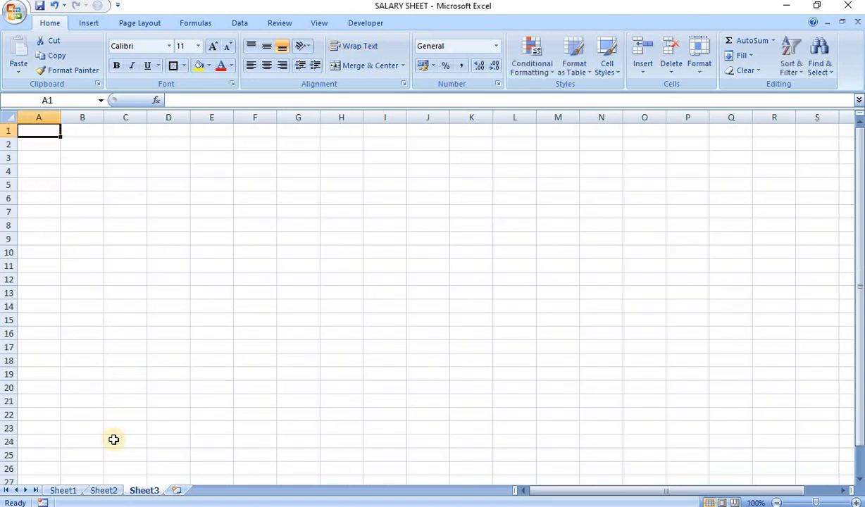
{"action": "left_click", "coordinate": [104, 491]}
{"action": "left_click_drag", "start_coordinate": [30, 207], "coordinate": [398, 206]}
{"action": "left_click", "coordinate": [268, 409]}
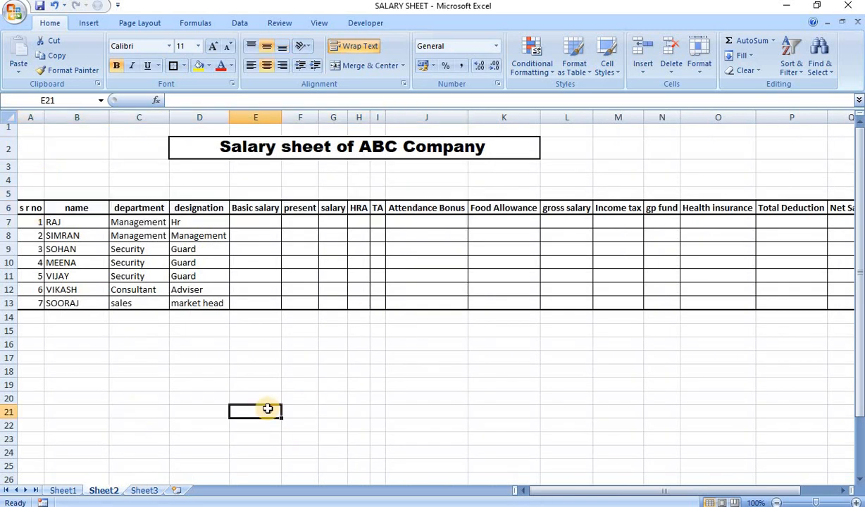
{"action": "left_click", "coordinate": [30, 207]}
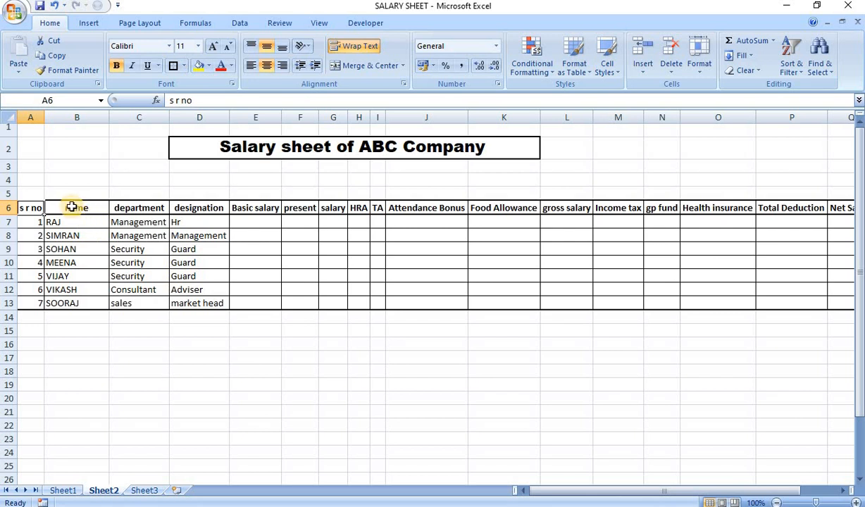
{"action": "left_click", "coordinate": [72, 205]}
{"action": "left_click", "coordinate": [145, 208]}
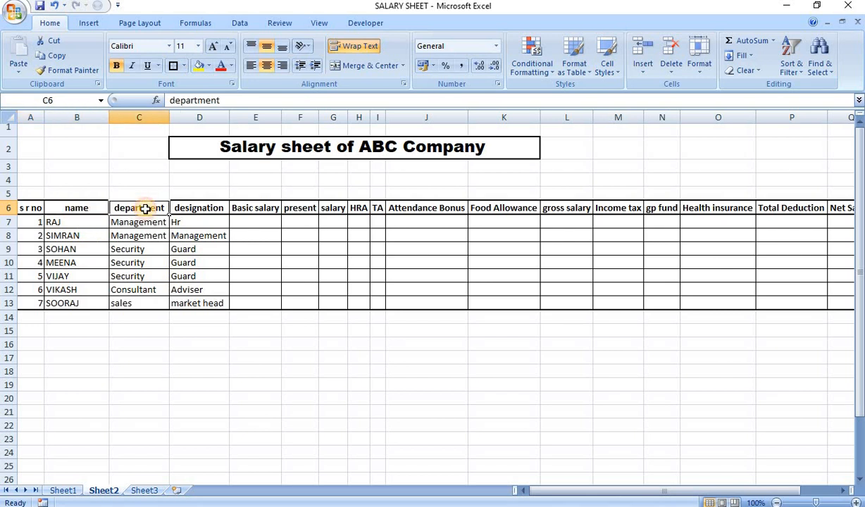
{"action": "double_click", "coordinate": [169, 116]}
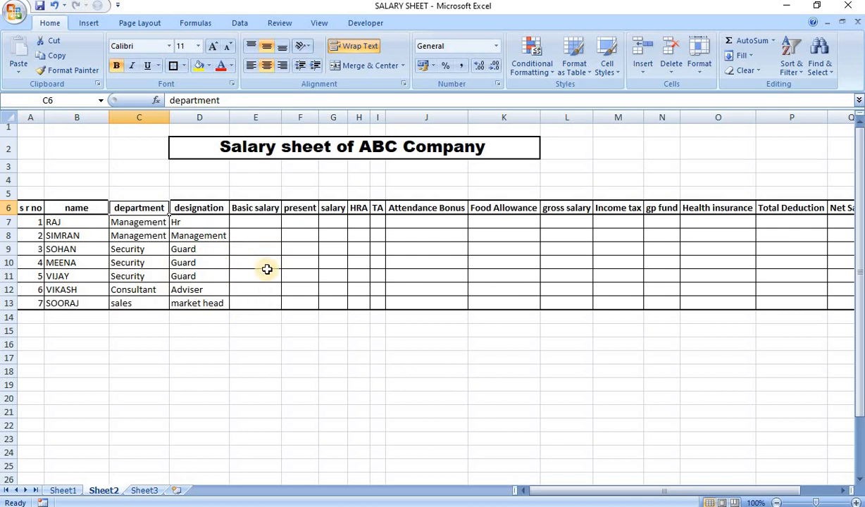
{"action": "left_click", "coordinate": [262, 218]}
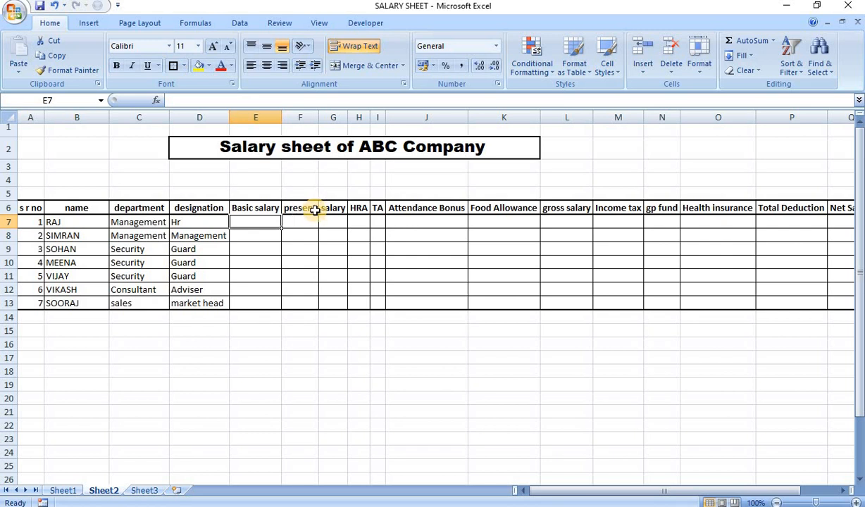
{"action": "left_click", "coordinate": [310, 221]}
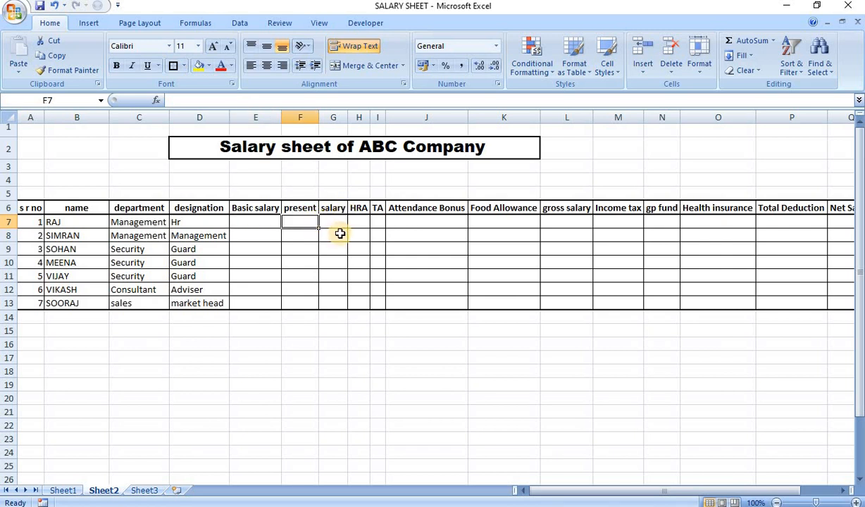
{"action": "left_click", "coordinate": [338, 224]}
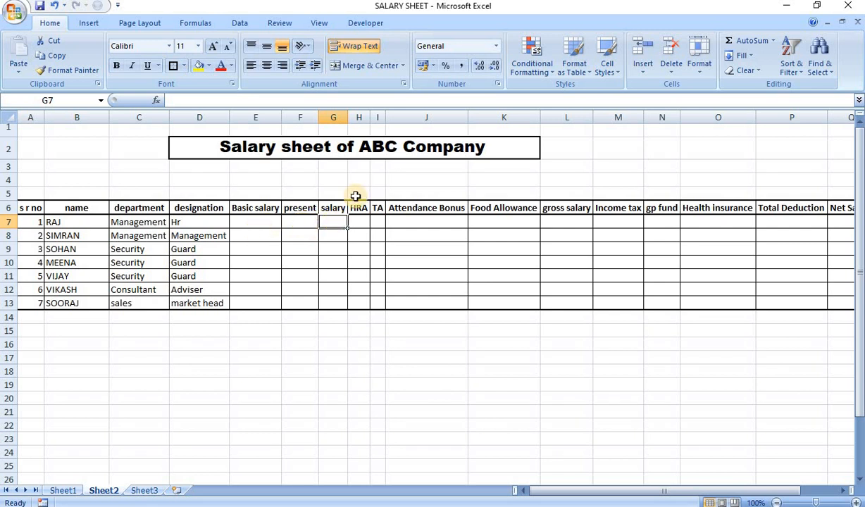
Widen columns H (HRA) and I (TA) by dragging their header borders right.
{"action": "left_click_drag", "start_coordinate": [368, 118], "coordinate": [385, 119]}
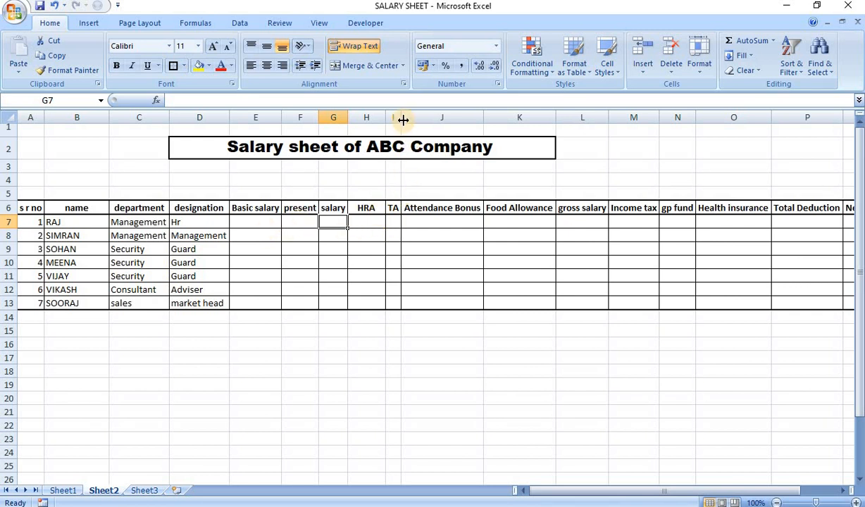
{"action": "left_click_drag", "start_coordinate": [400, 117], "coordinate": [415, 126]}
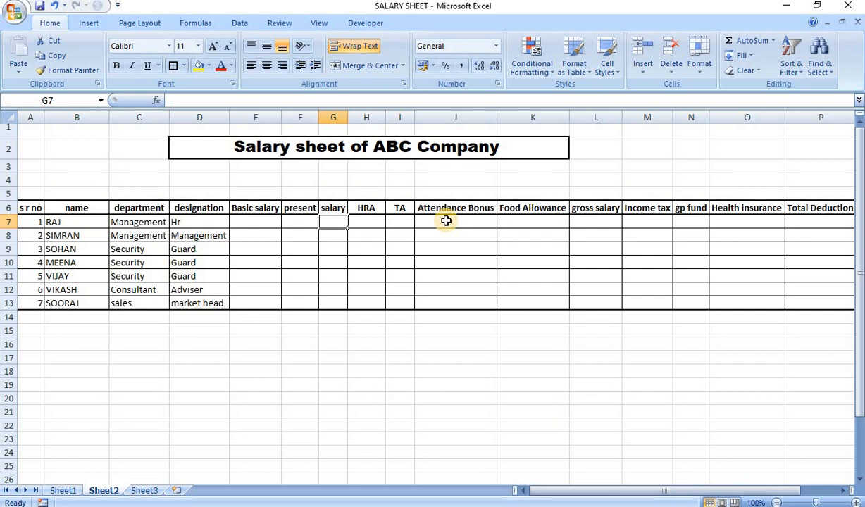
{"action": "left_click", "coordinate": [483, 219]}
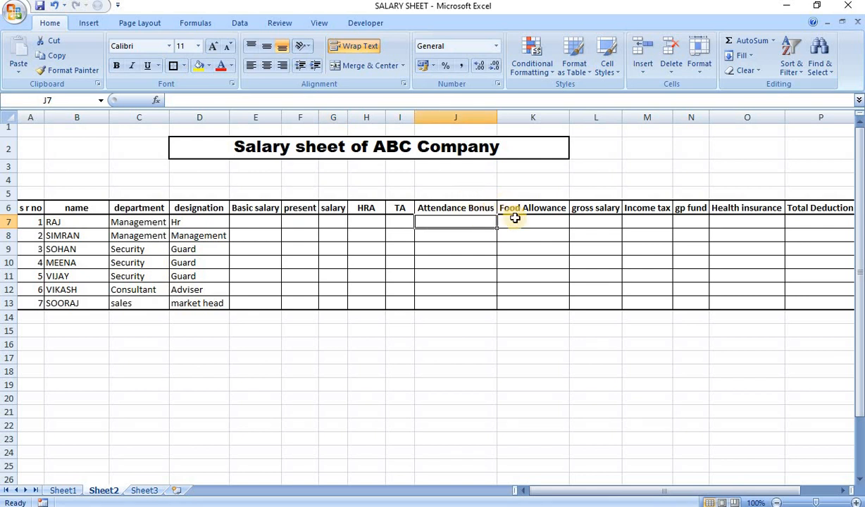
{"action": "left_click", "coordinate": [548, 224]}
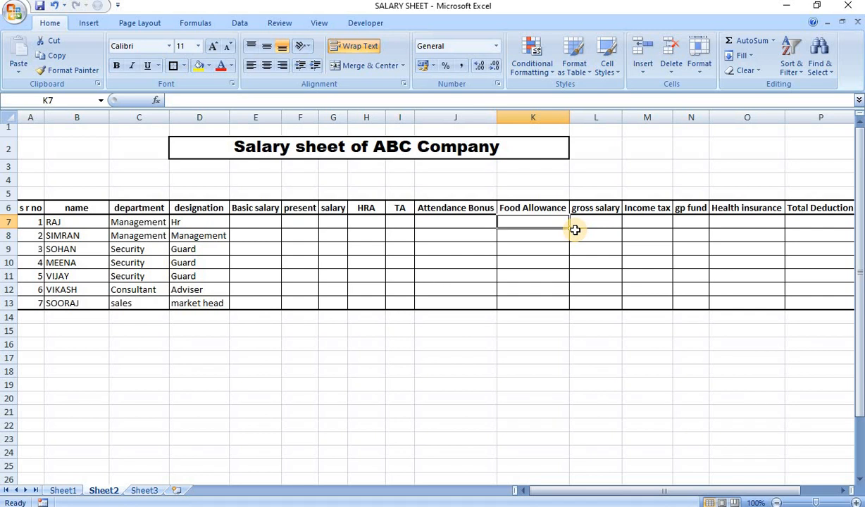
{"action": "left_click", "coordinate": [574, 226]}
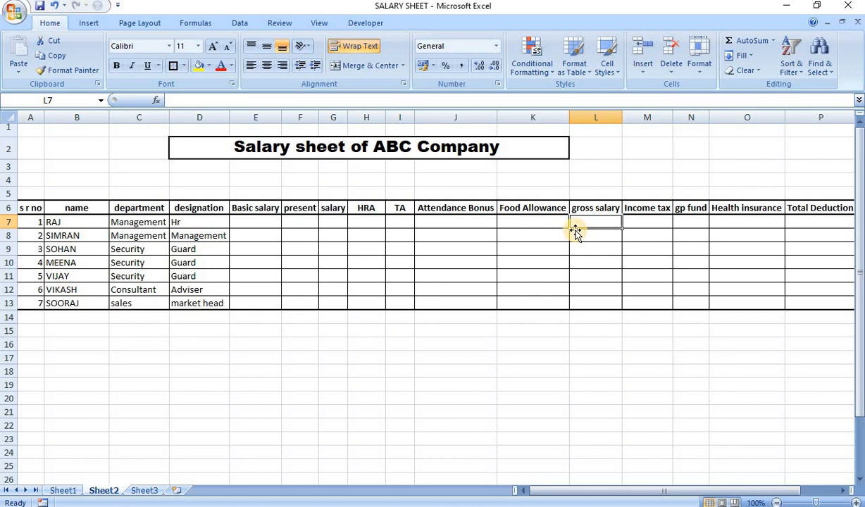
{"action": "left_click", "coordinate": [343, 224]}
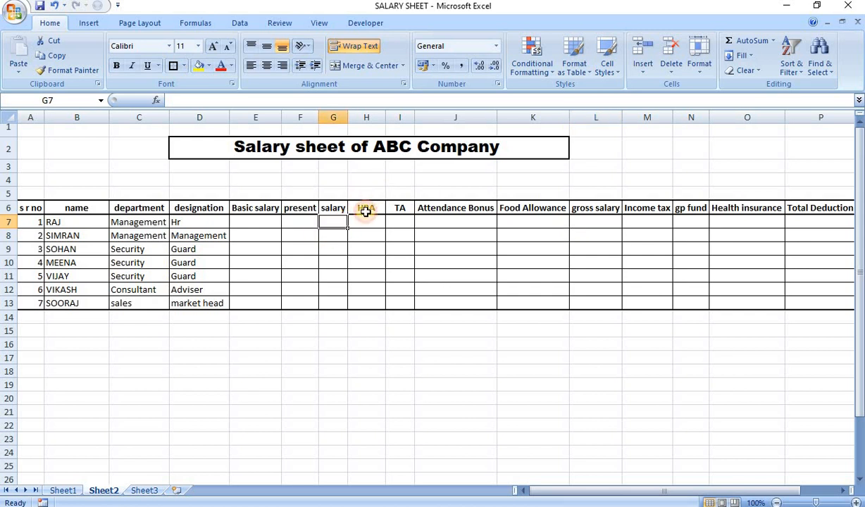
{"action": "left_click", "coordinate": [367, 220]}
{"action": "left_click", "coordinate": [400, 218]}
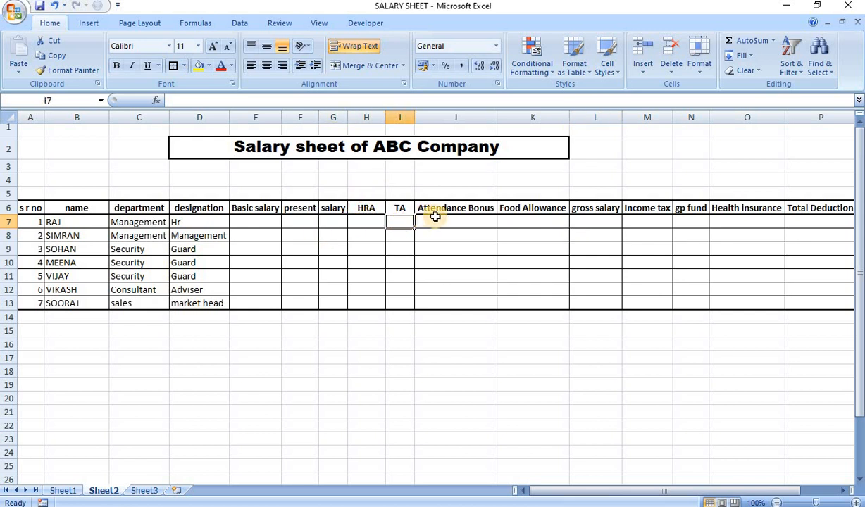
{"action": "left_click", "coordinate": [435, 220]}
{"action": "left_click", "coordinate": [534, 220]}
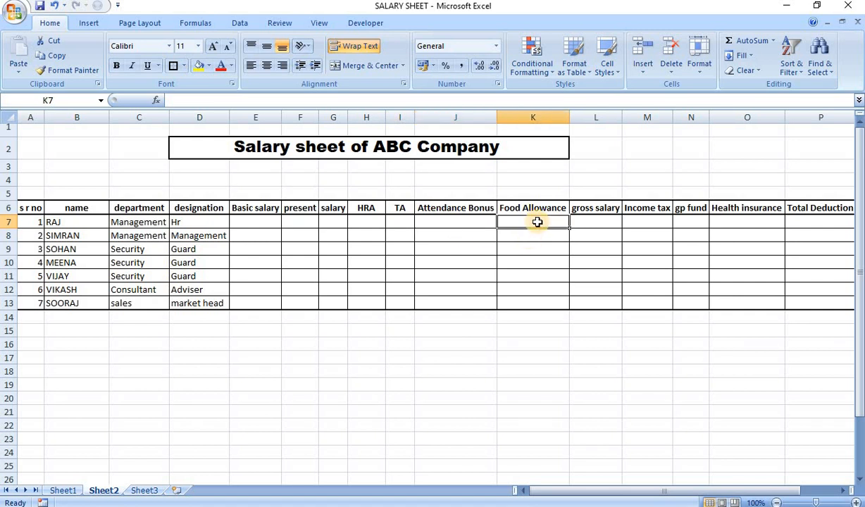
{"action": "left_click", "coordinate": [597, 221]}
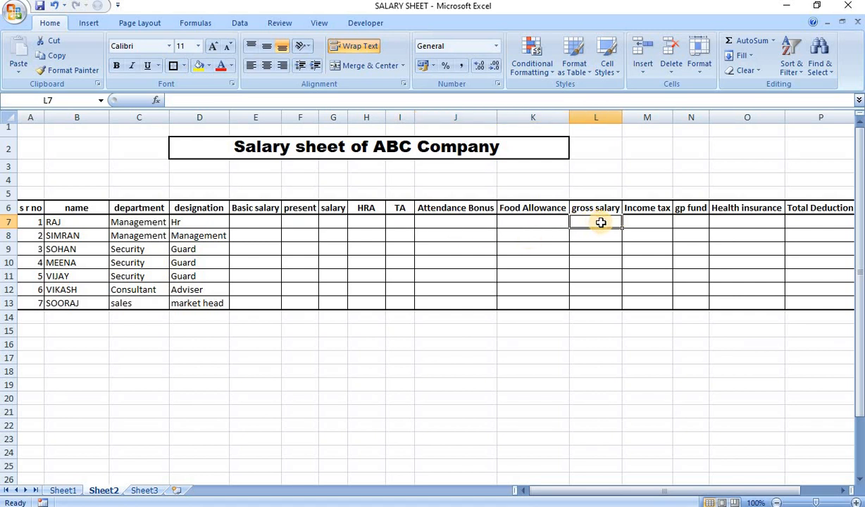
{"action": "key", "text": "Tab"}
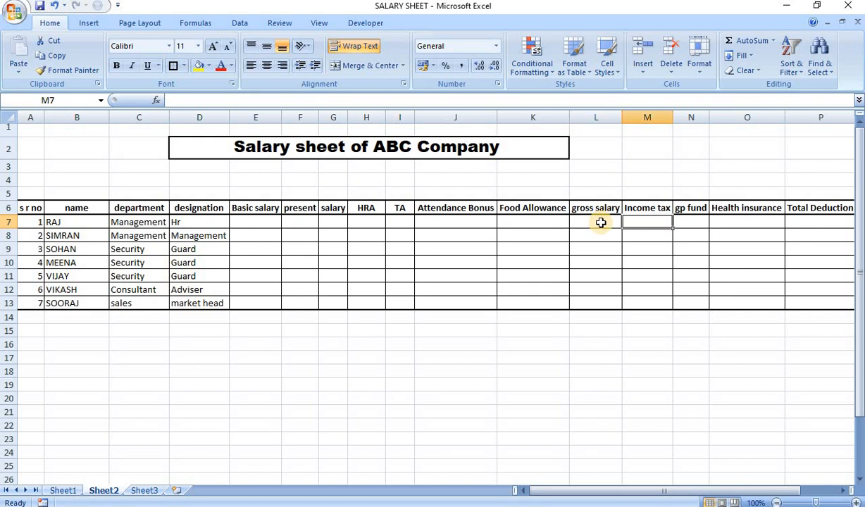
{"action": "key", "text": "Right"}
{"action": "key", "text": "Right"}
{"action": "key", "text": "Left"}
{"action": "key", "text": "Left"}
{"action": "key", "text": "Left"}
{"action": "key", "text": "Right"}
{"action": "key", "text": "Left"}
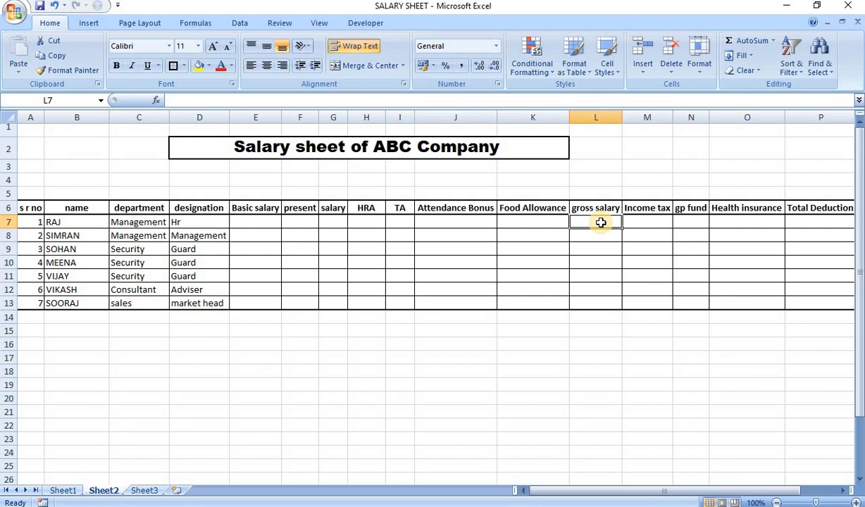
{"action": "key", "text": "Right"}
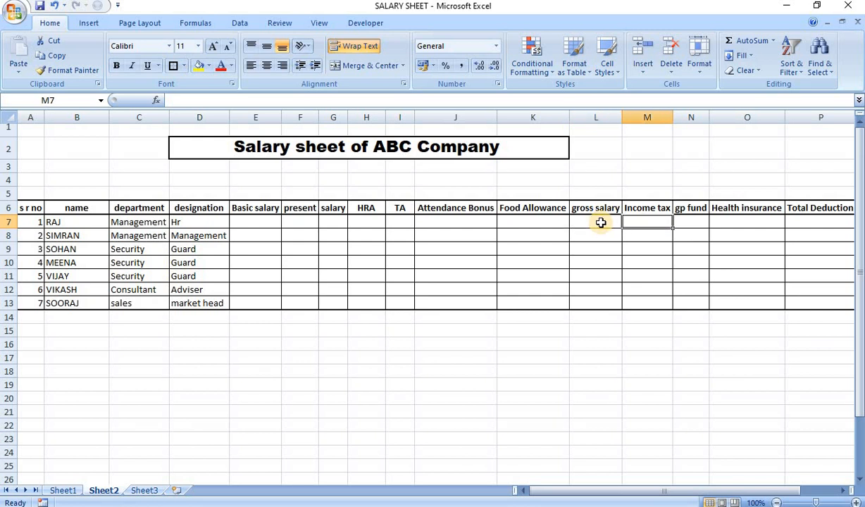
{"action": "key", "text": "Right"}
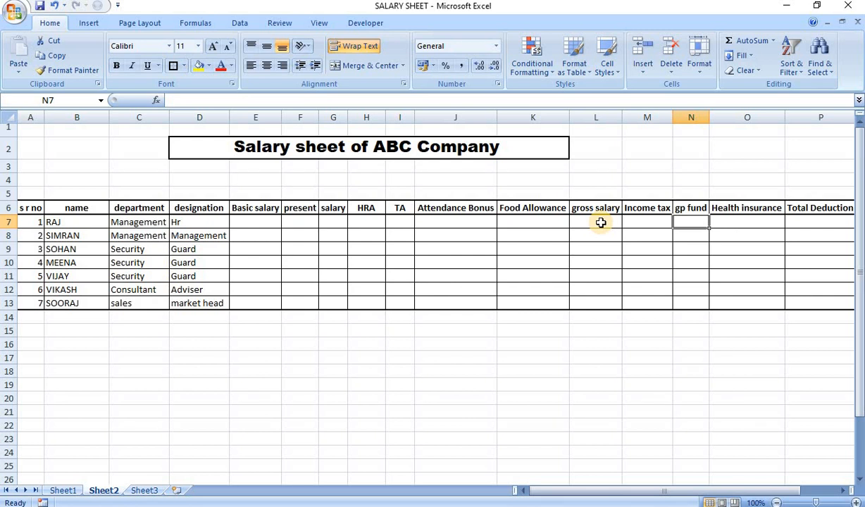
{"action": "key", "text": "Right"}
{"action": "key", "text": "Right"}
{"action": "key", "text": "Right"}
{"action": "key", "text": "Left"}
{"action": "key", "text": "Left"}
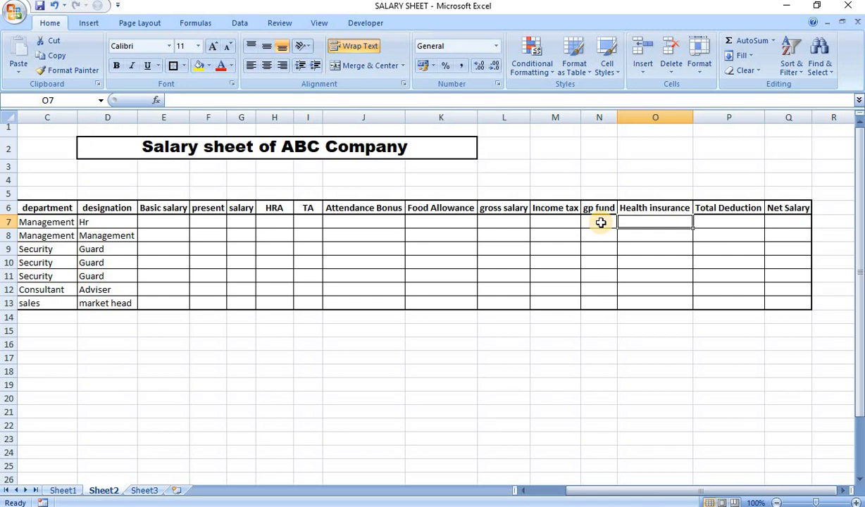
{"action": "key", "text": "Right"}
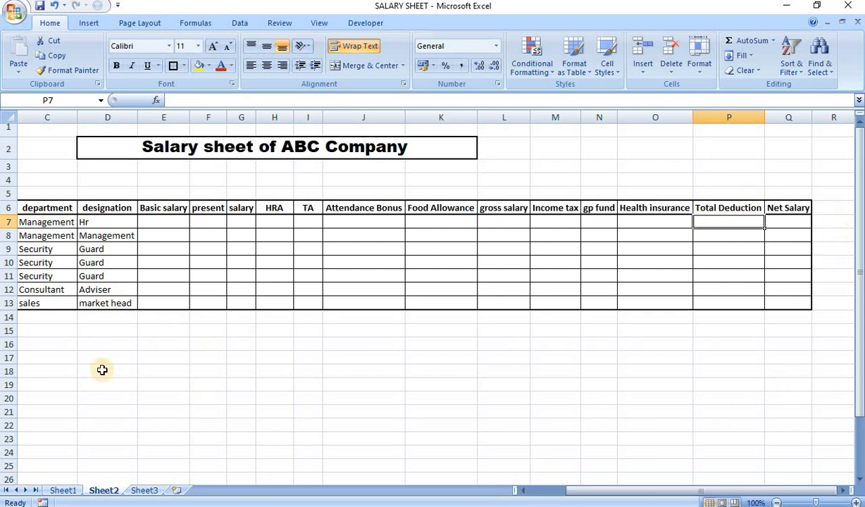
{"action": "left_click_drag", "start_coordinate": [54, 371], "coordinate": [788, 381]}
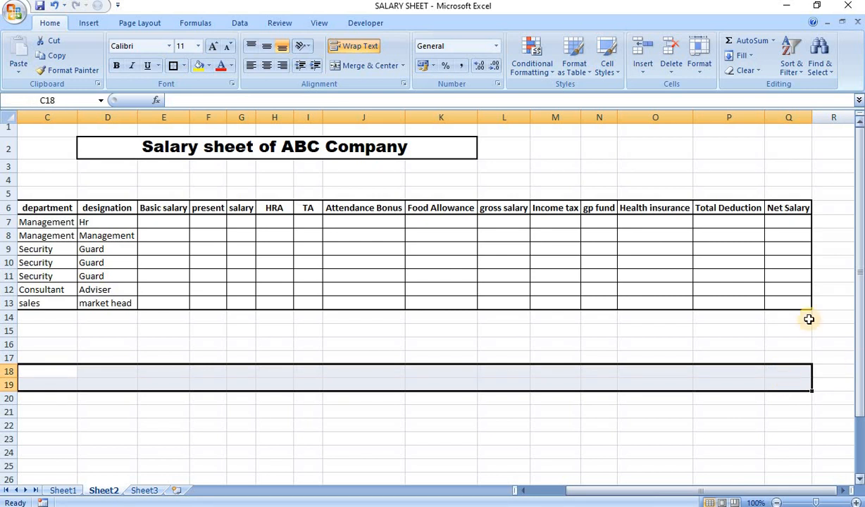
{"action": "left_click", "coordinate": [54, 373]}
{"action": "left_click_drag", "start_coordinate": [240, 376], "coordinate": [784, 367]}
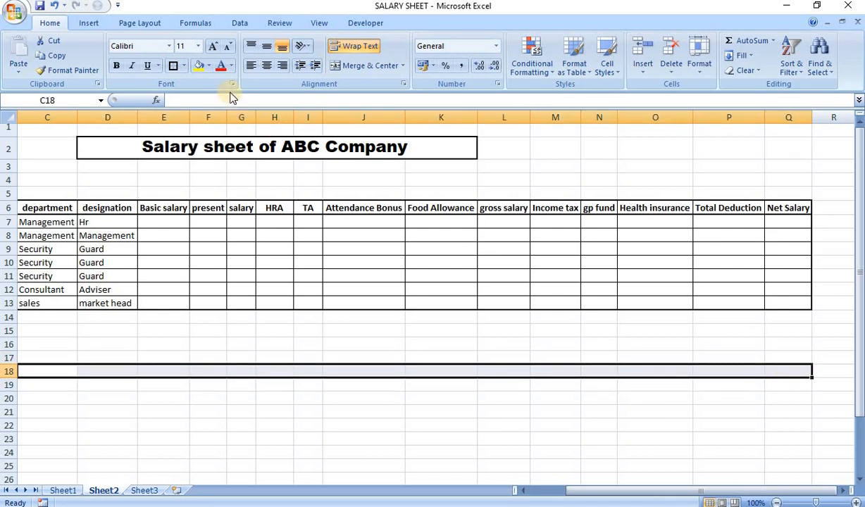
{"action": "left_click", "coordinate": [173, 67]}
{"action": "left_click", "coordinate": [329, 344]}
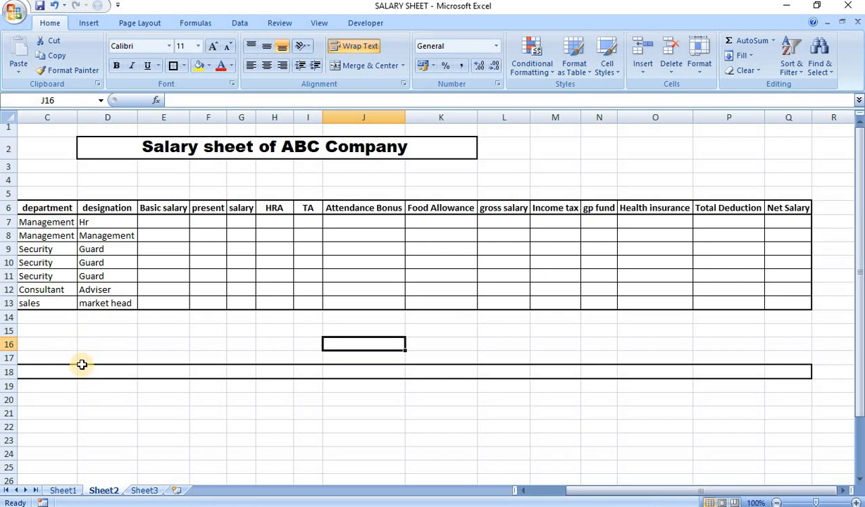
{"action": "key", "text": "Left"}
{"action": "key", "text": "Left"}
{"action": "key", "text": "Left"}
{"action": "key", "text": "Left"}
{"action": "key", "text": "Left"}
{"action": "key", "text": "Left"}
{"action": "key", "text": "Left"}
{"action": "key", "text": "Left"}
{"action": "key", "text": "Left"}
{"action": "key", "text": "Down"}
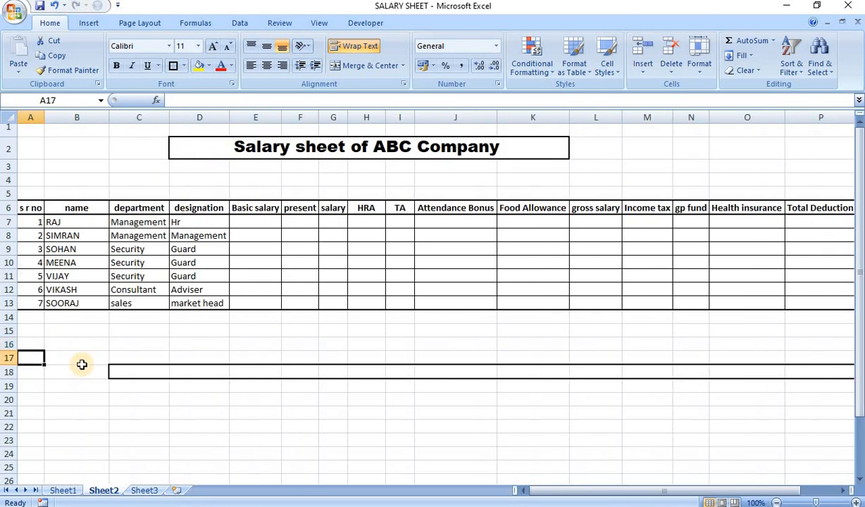
{"action": "key", "text": "Down"}
{"action": "key", "text": "shift+Right"}
{"action": "key", "text": "shift+Right"}
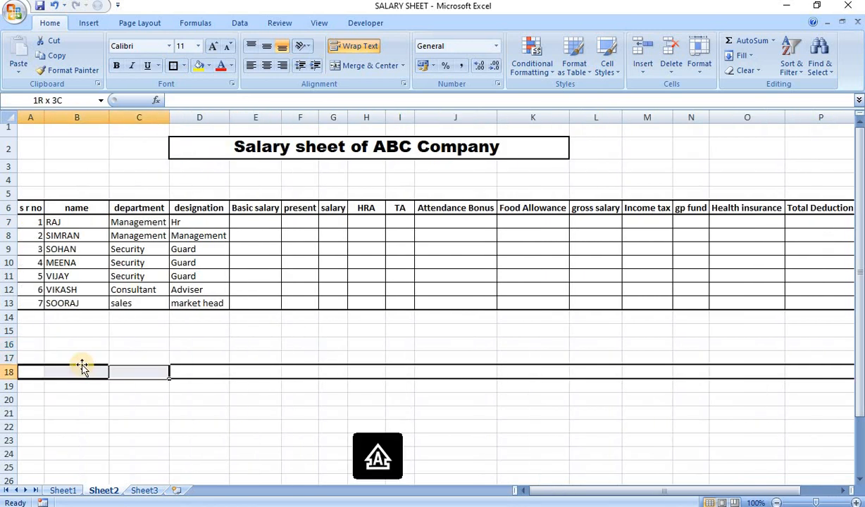
{"action": "key", "text": "shift+Left"}
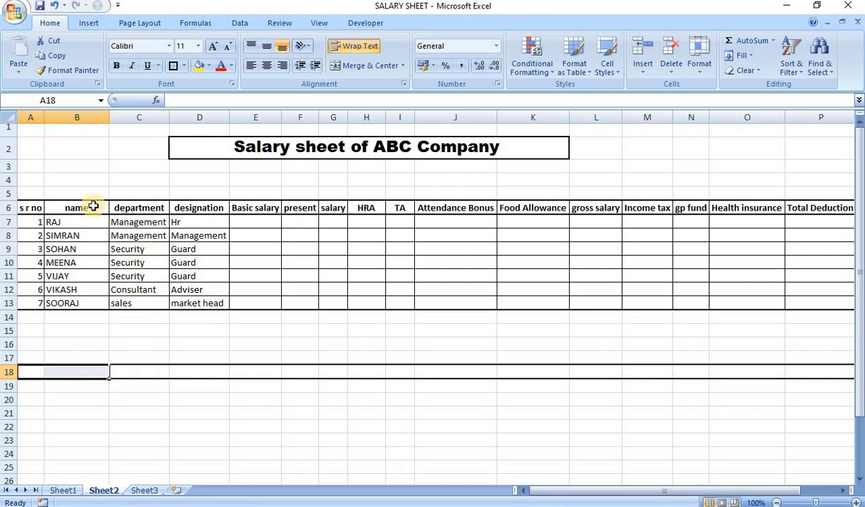
Type trial headings S NO, NAME, DIPARTMENT in row 18, then delete row 18's entries.
{"action": "left_click", "coordinate": [180, 412]}
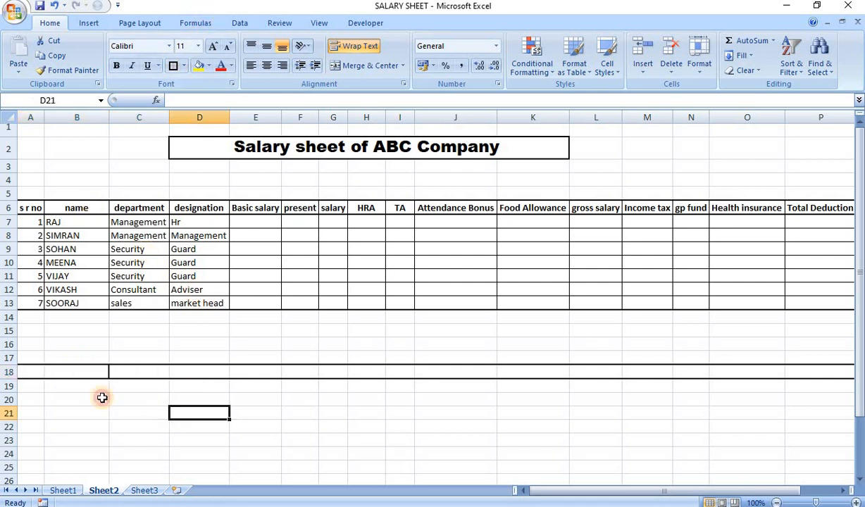
{"action": "left_click", "coordinate": [39, 378]}
{"action": "type", "text": "S NO"}
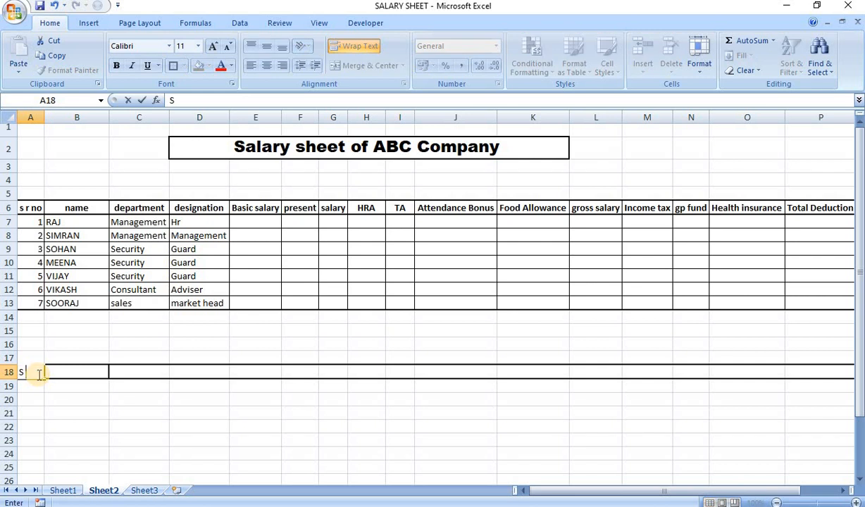
{"action": "key", "text": "Tab"}
{"action": "type", "text": "NAME"}
{"action": "key", "text": "Tab"}
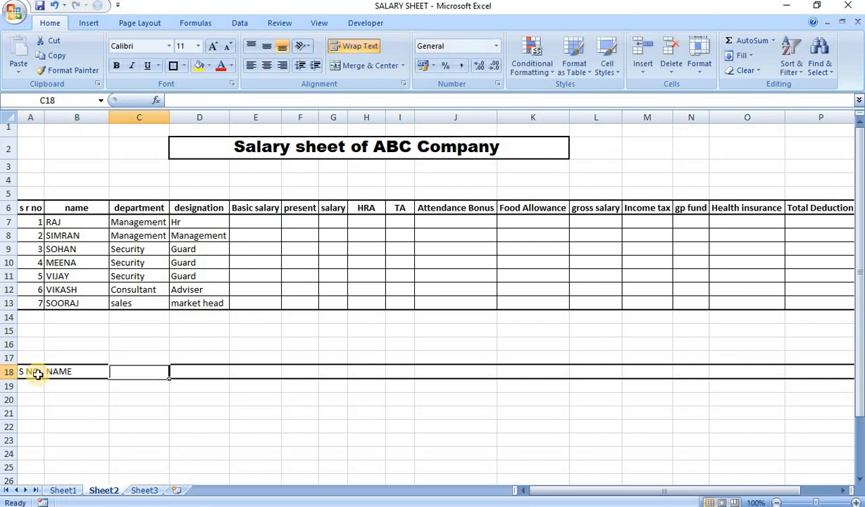
{"action": "type", "text": "DIPARTMENT"}
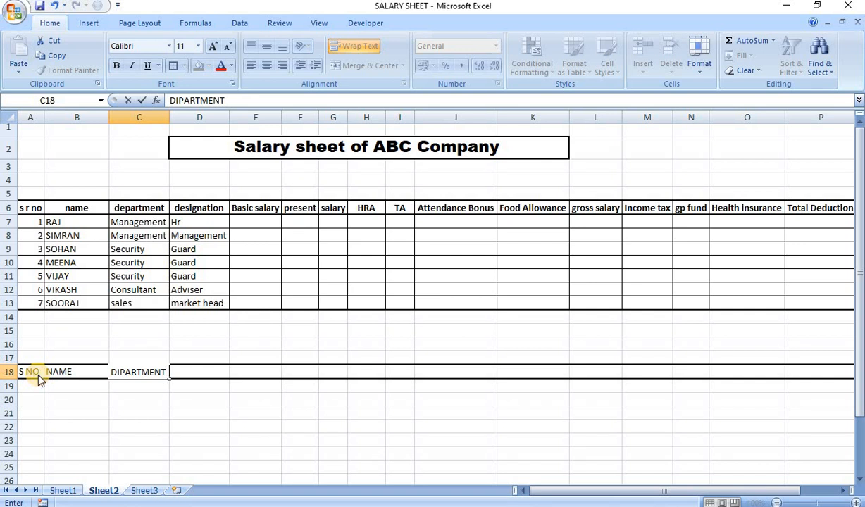
{"action": "key", "text": "Tab"}
{"action": "type", "text": "DI"}
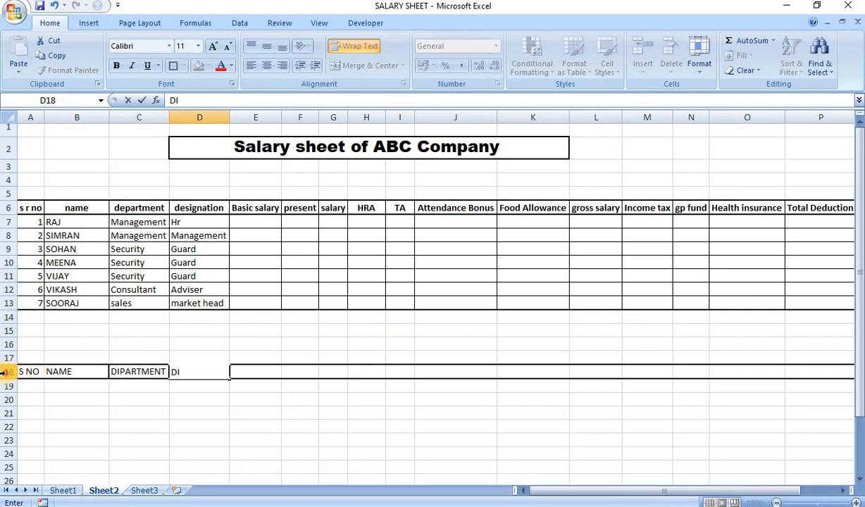
{"action": "left_click", "coordinate": [7, 369]}
{"action": "left_click", "coordinate": [681, 55]}
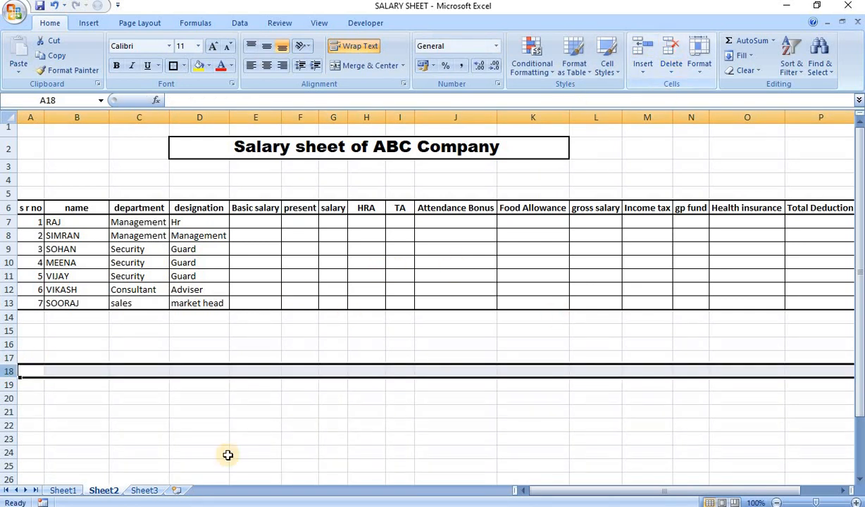
Compare Sheet1's finished salary table with Sheet2, ending back on Sheet2.
{"action": "left_click", "coordinate": [63, 490]}
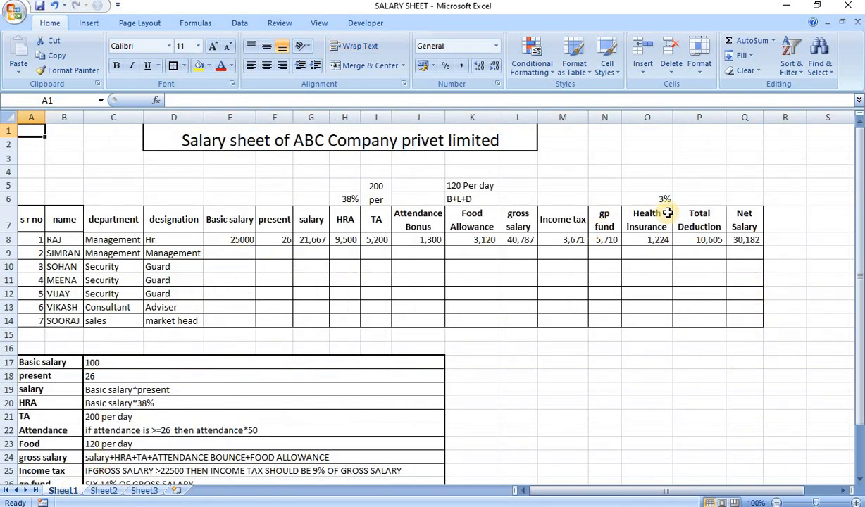
{"action": "left_click", "coordinate": [106, 489]}
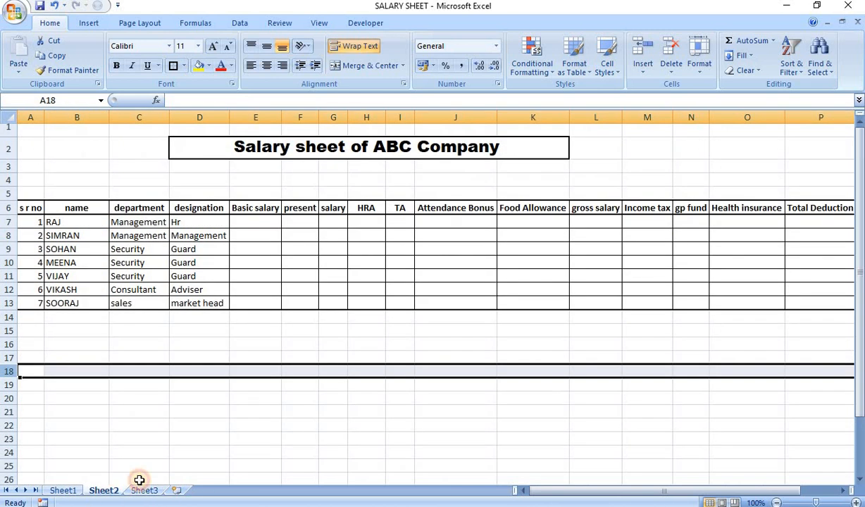
{"action": "left_click", "coordinate": [67, 492]}
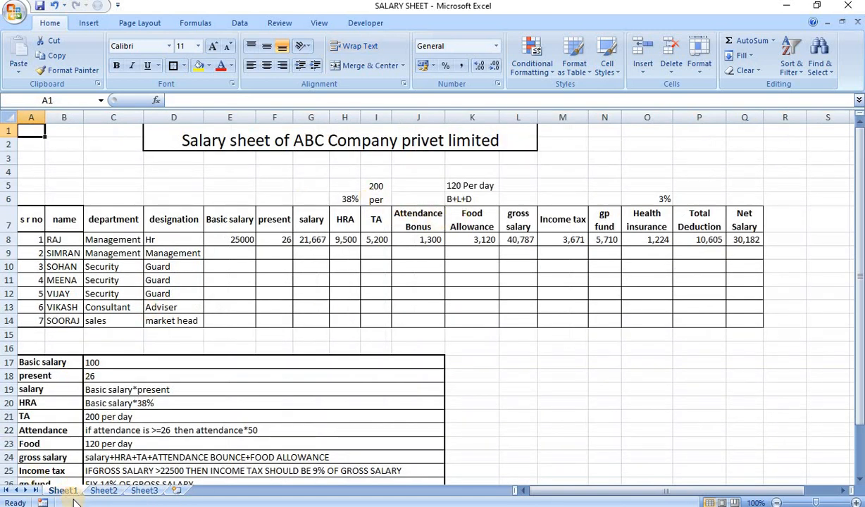
{"action": "left_click", "coordinate": [103, 490]}
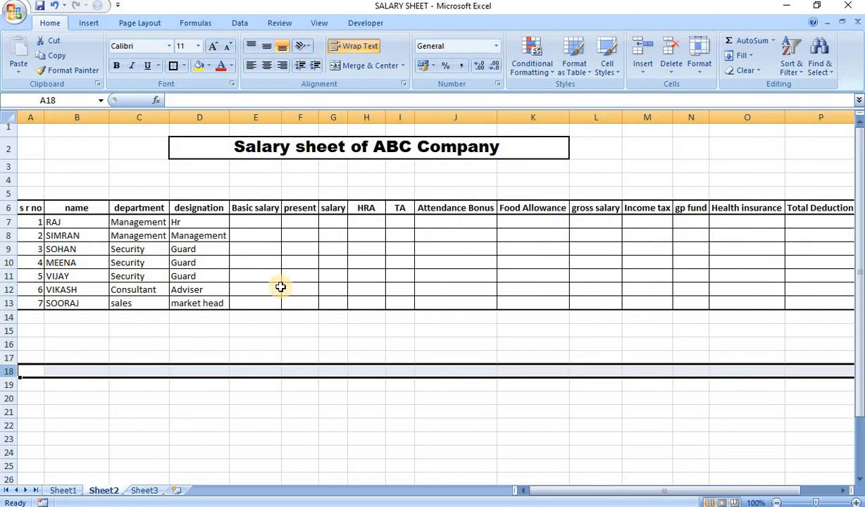
Enter basic salaries 21500 in E7 (corrected from 13500) and 25000 in E8.
{"action": "left_click", "coordinate": [255, 223]}
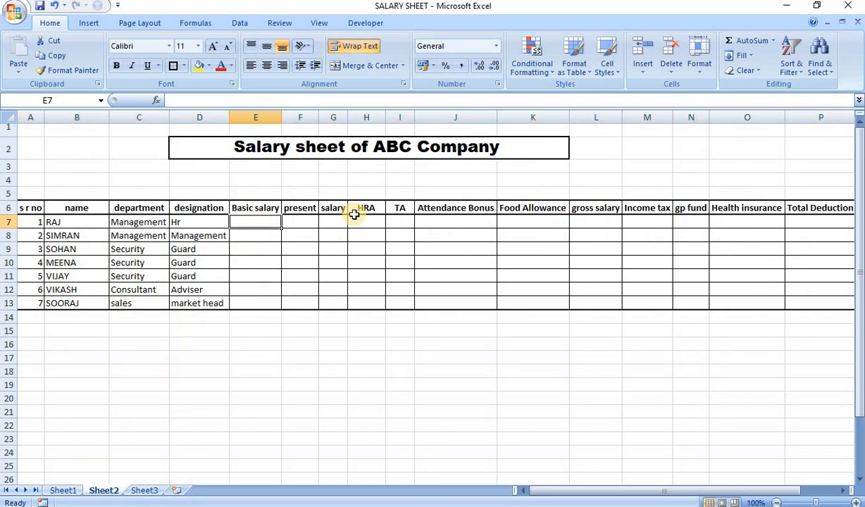
{"action": "type", "text": "13500"}
{"action": "key", "text": "Return"}
{"action": "type", "text": "25000"}
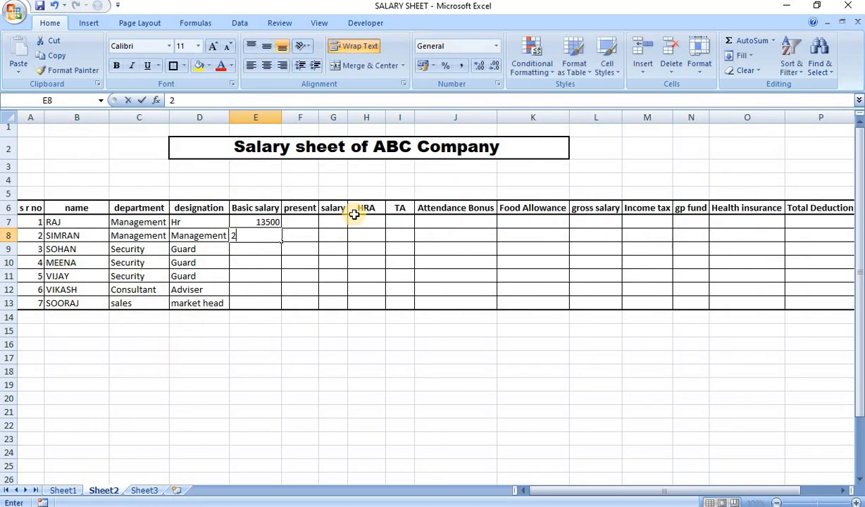
{"action": "key", "text": "Return"}
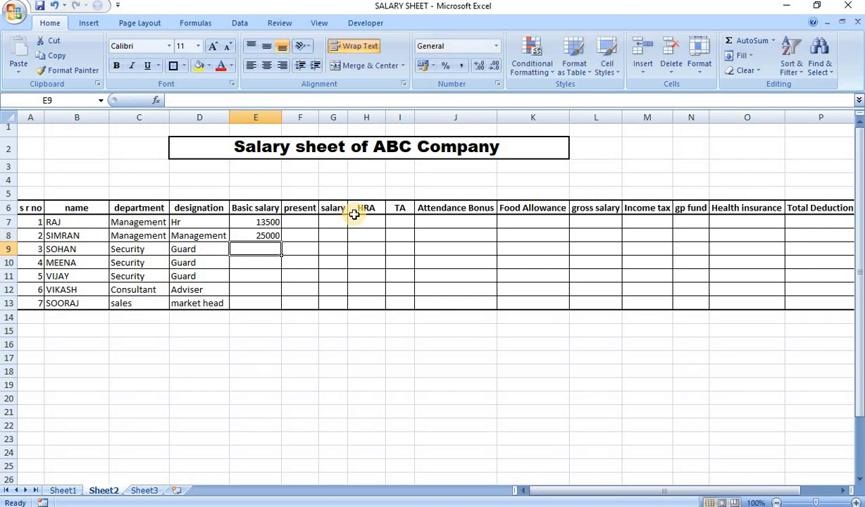
{"action": "key", "text": "Up"}
{"action": "key", "text": "Up"}
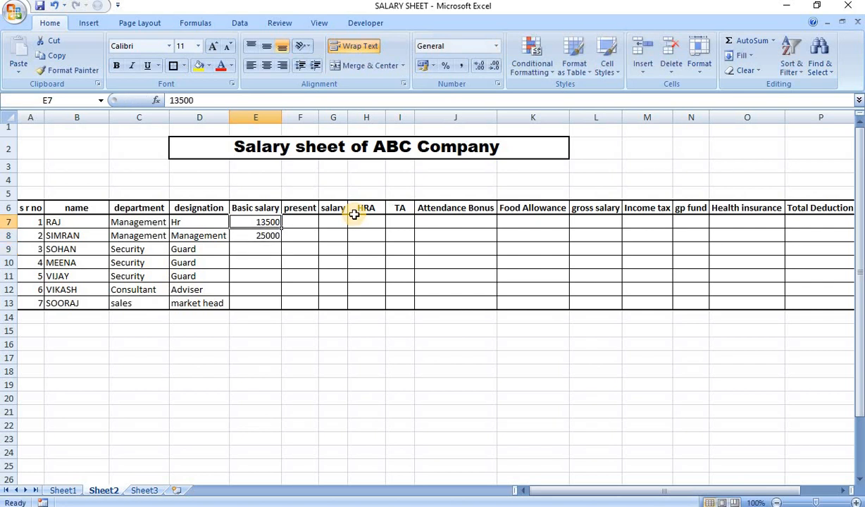
{"action": "type", "text": "21500"}
{"action": "key", "text": "Return"}
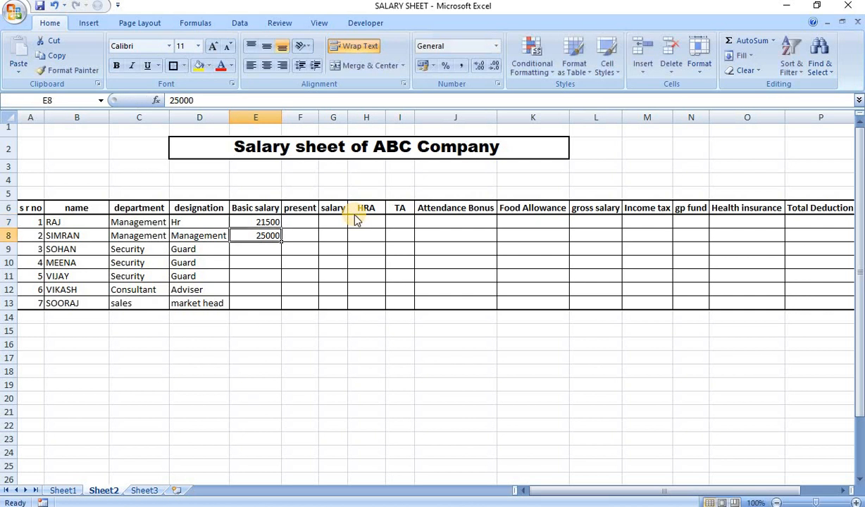
{"action": "key", "text": "Return"}
Enter basic salaries 17000, 13000, 15000, 24000 and 8000 down E9:E13.
{"action": "type", "text": "1"}
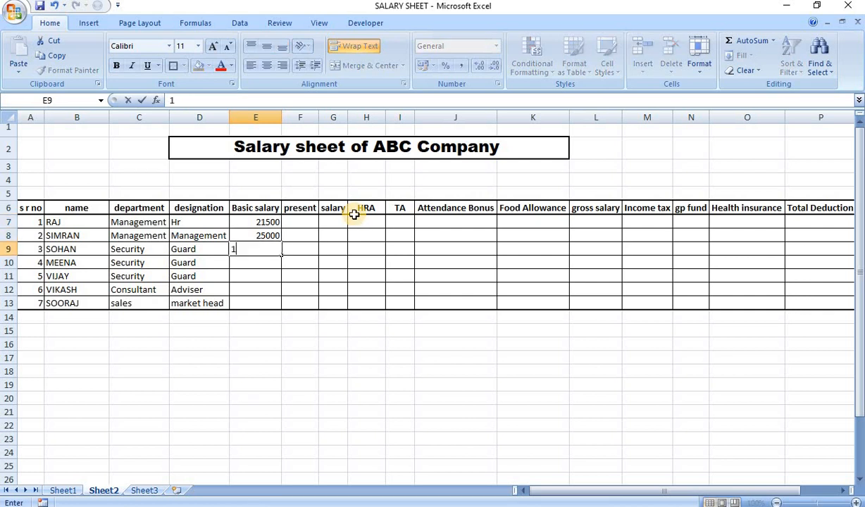
{"action": "type", "text": "7000"}
{"action": "key", "text": "Return"}
{"action": "type", "text": "1"}
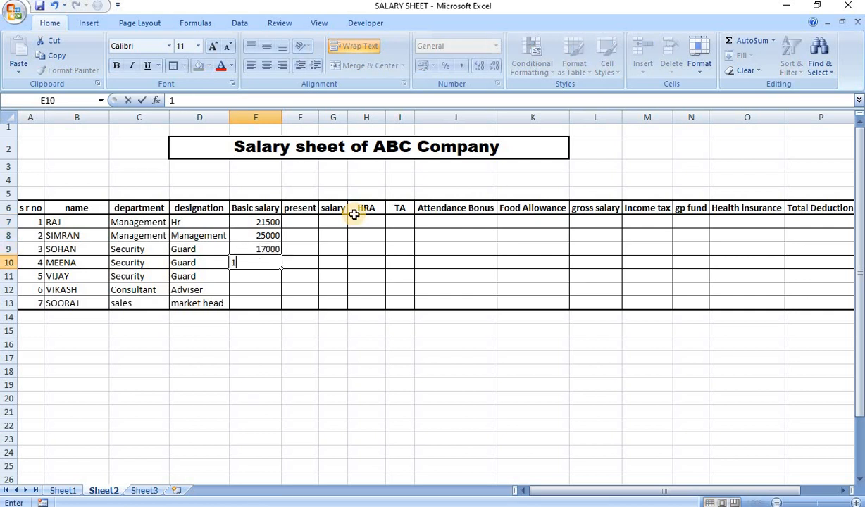
{"action": "type", "text": "3000"}
{"action": "key", "text": "Return"}
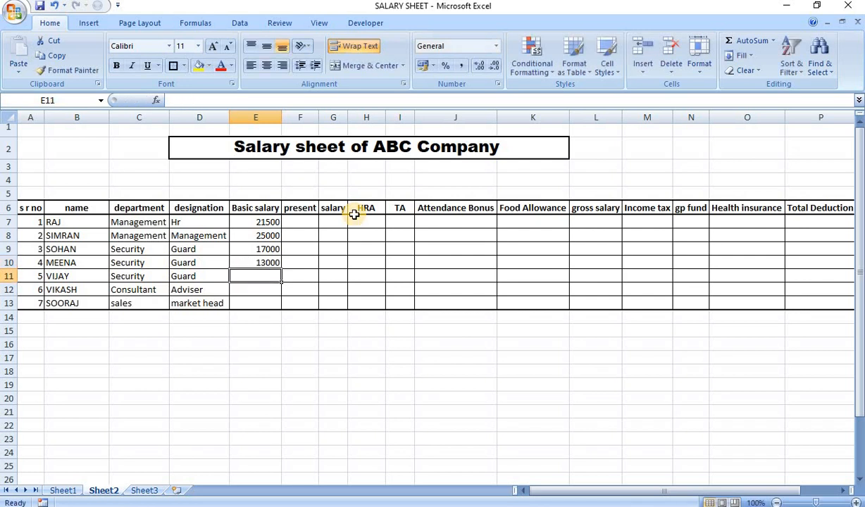
{"action": "type", "text": "15000"}
{"action": "key", "text": "Return"}
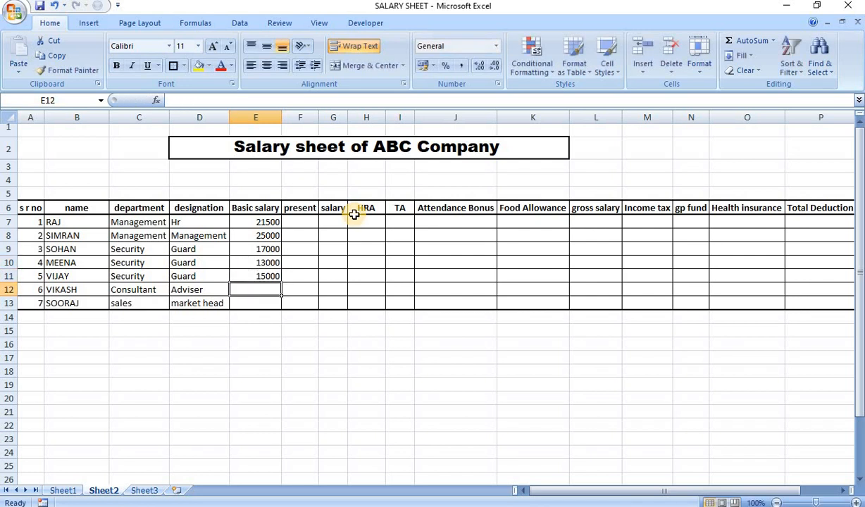
{"action": "type", "text": "24"}
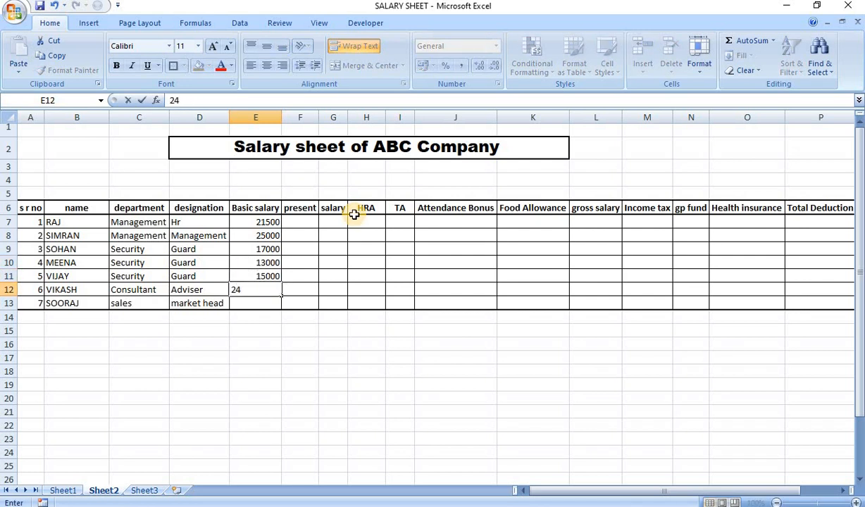
{"action": "type", "text": "000"}
{"action": "key", "text": "Return"}
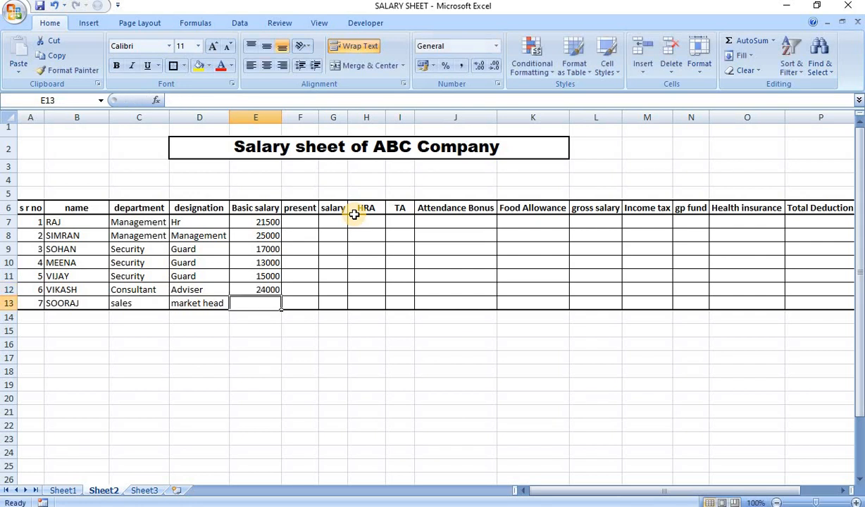
{"action": "type", "text": "8000"}
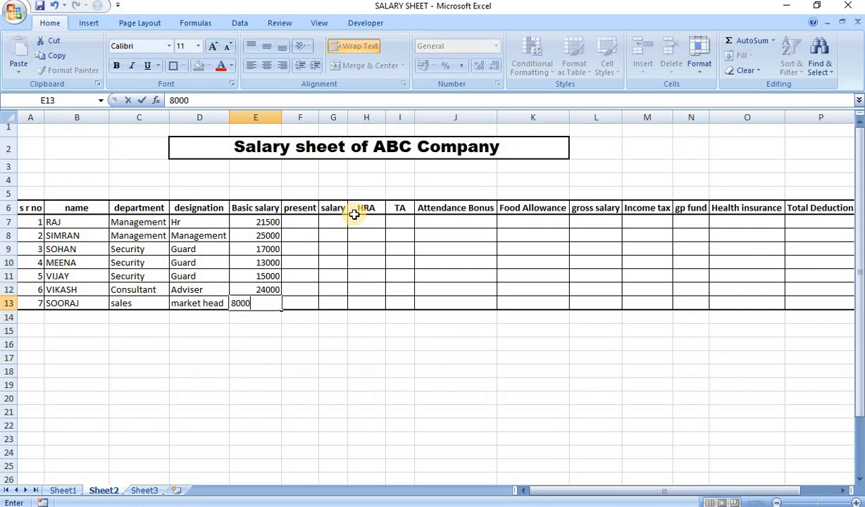
{"action": "key", "text": "Return"}
{"action": "key", "text": "Up"}
{"action": "key", "text": "Right"}
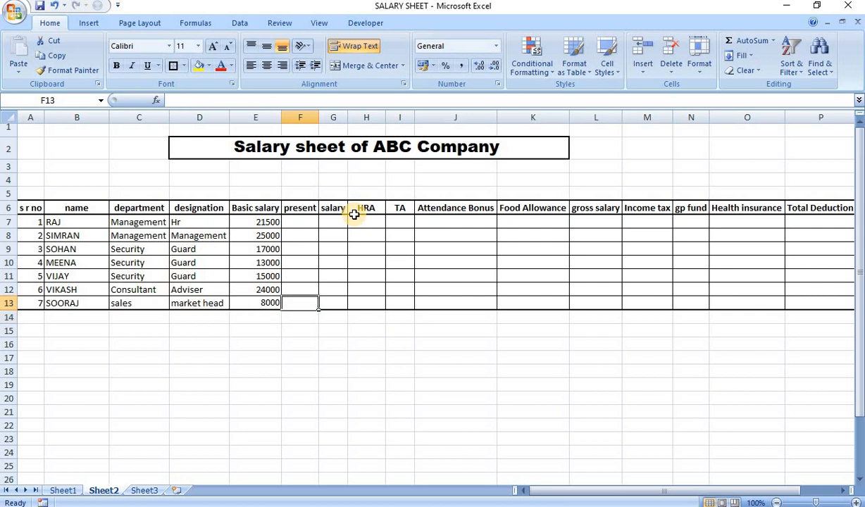
{"action": "key", "text": "Up"}
{"action": "key", "text": "Up"}
{"action": "key", "text": "Up"}
{"action": "key", "text": "Up"}
{"action": "key", "text": "Up"}
{"action": "key", "text": "Up"}
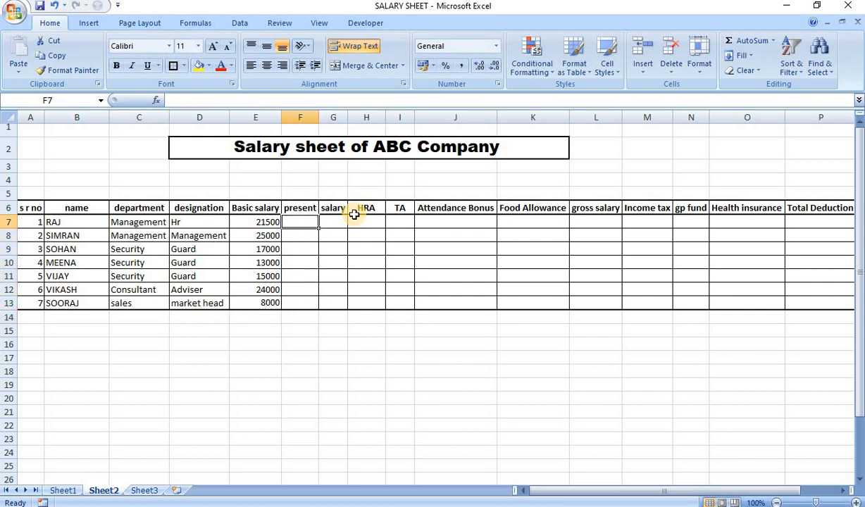
{"action": "left_click", "coordinate": [63, 490]}
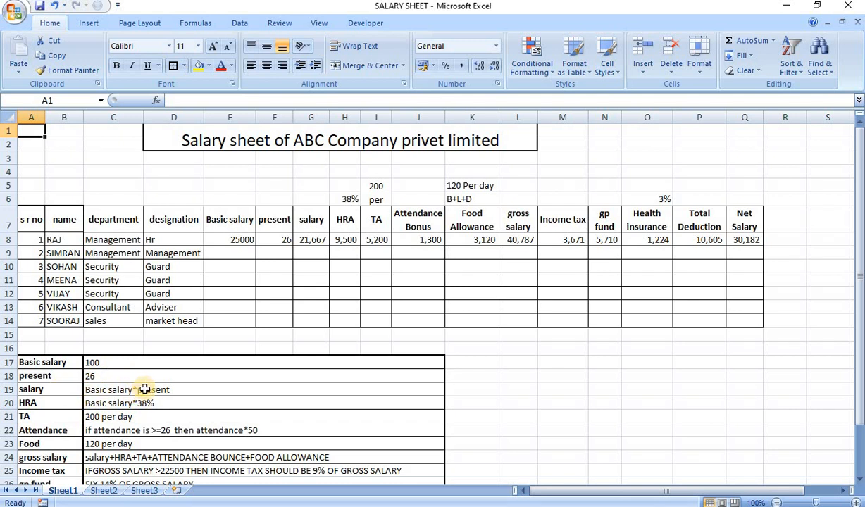
{"action": "left_click", "coordinate": [100, 492]}
{"action": "left_click", "coordinate": [349, 354]}
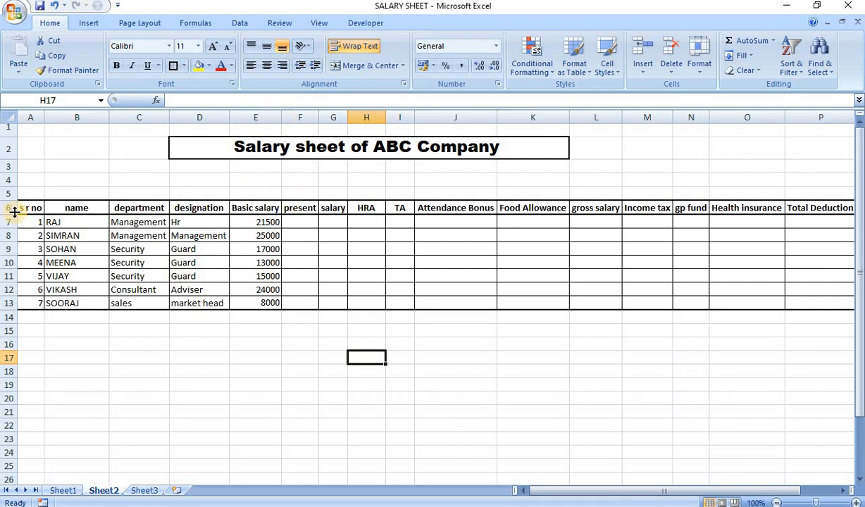
Heighten row 6, narrow the Basic salary column, and wrap the Attendance Bonus heading in column J.
{"action": "left_click_drag", "start_coordinate": [10, 213], "coordinate": [9, 231]}
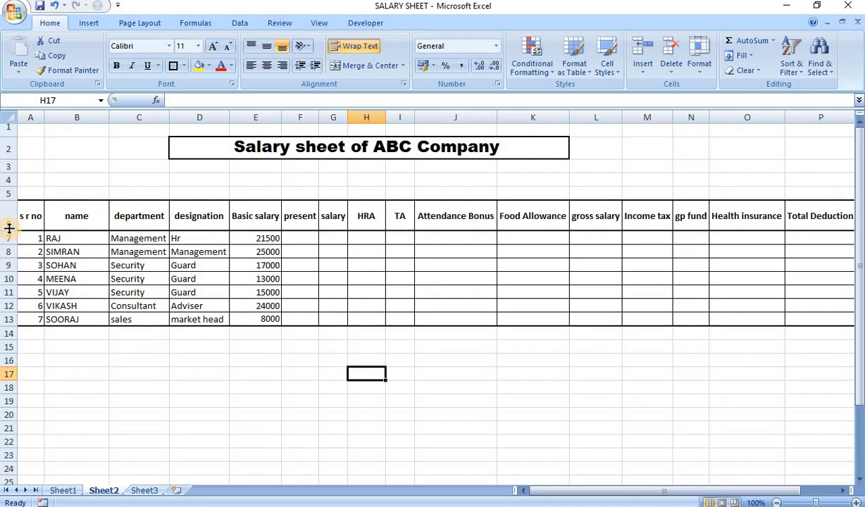
{"action": "left_click", "coordinate": [275, 215]}
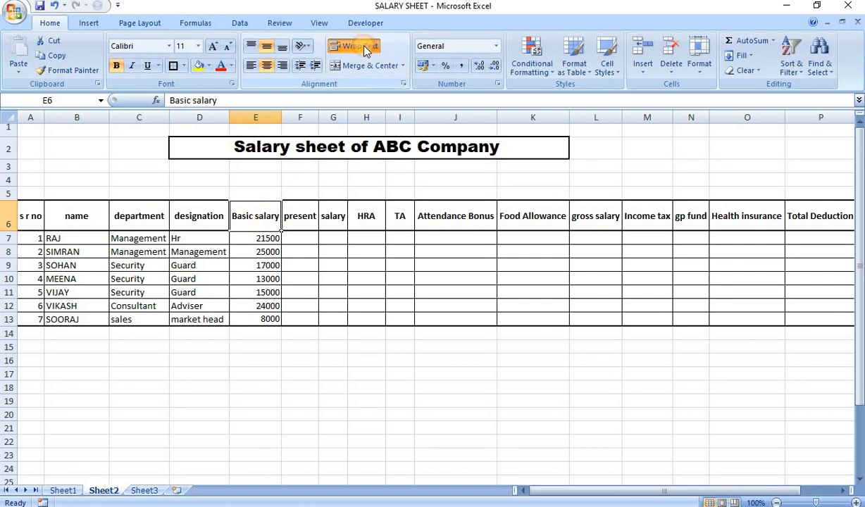
{"action": "left_click_drag", "start_coordinate": [282, 118], "coordinate": [263, 120]}
{"action": "left_click", "coordinate": [444, 215]}
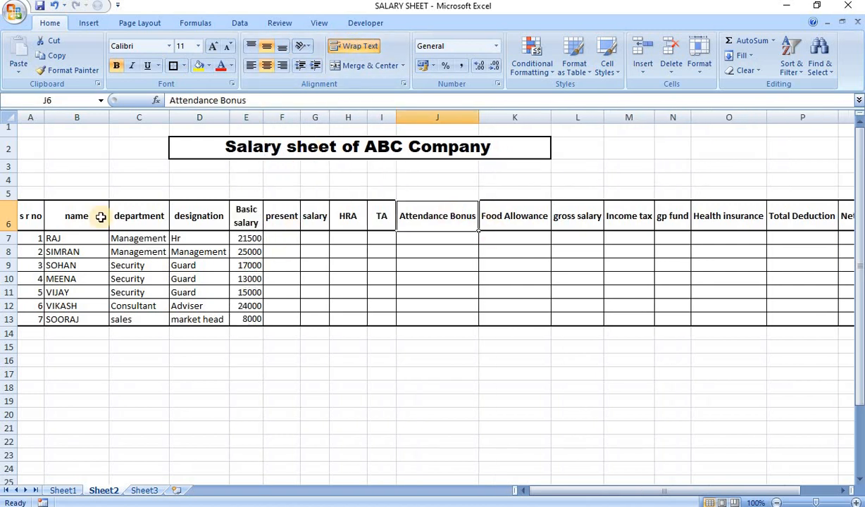
{"action": "left_click", "coordinate": [9, 216]}
{"action": "left_click", "coordinate": [356, 46]}
{"action": "left_click", "coordinate": [436, 304]}
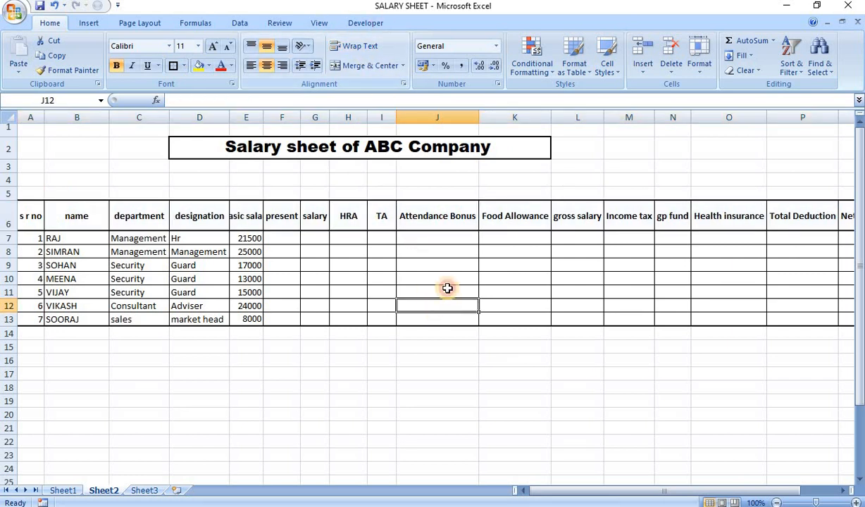
{"action": "left_click", "coordinate": [437, 220]}
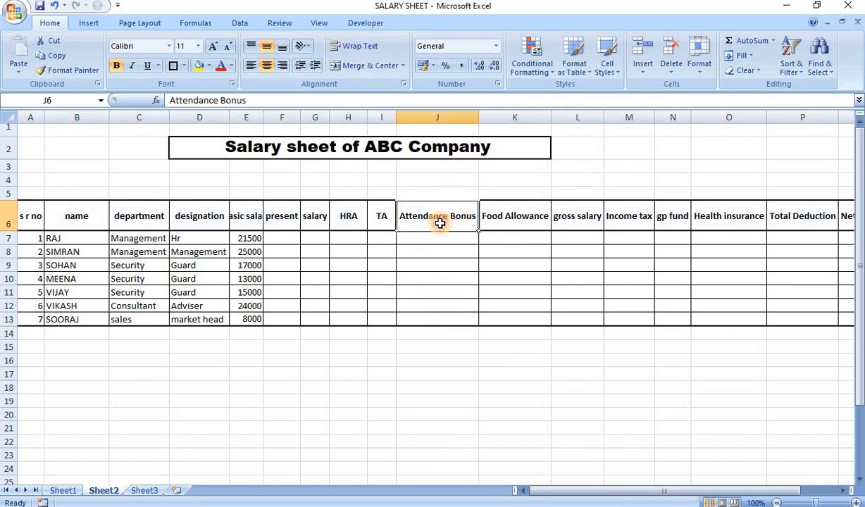
{"action": "left_click_drag", "start_coordinate": [478, 117], "coordinate": [443, 120]}
{"action": "left_click", "coordinate": [412, 358]}
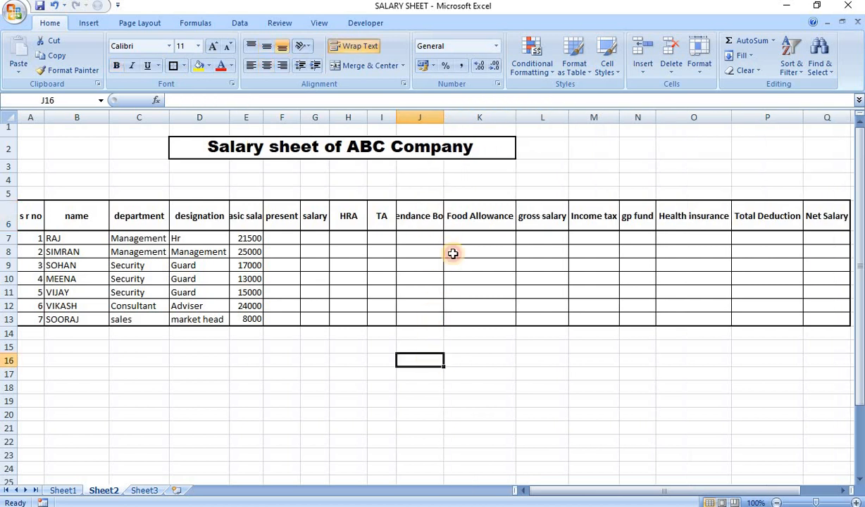
{"action": "left_click", "coordinate": [425, 213]}
{"action": "left_click", "coordinate": [347, 45]}
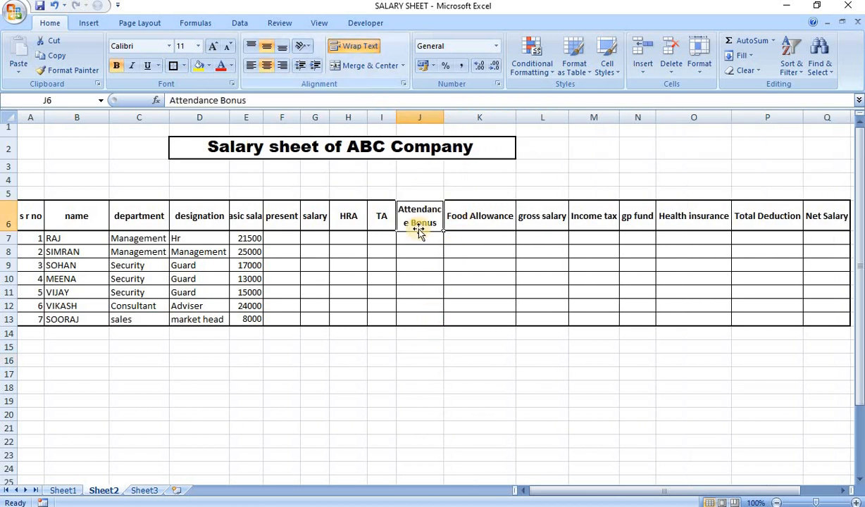
{"action": "left_click_drag", "start_coordinate": [444, 120], "coordinate": [451, 119]}
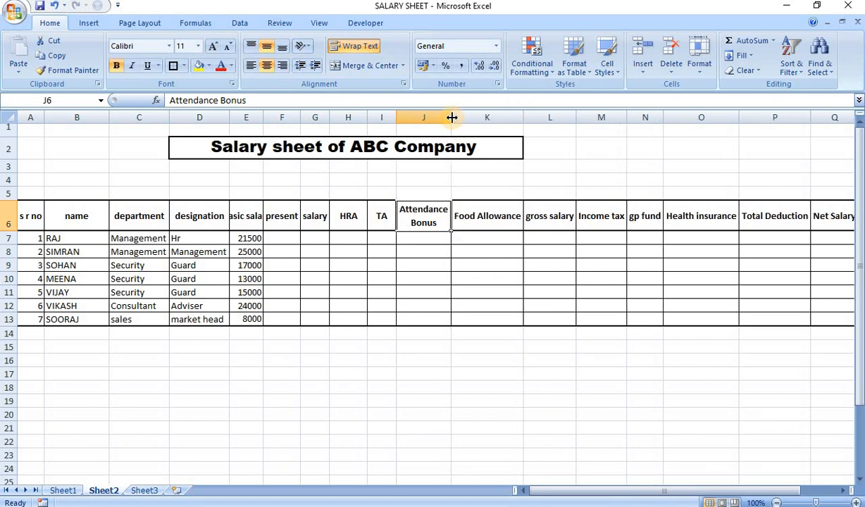
Narrow and wrap Food Allowance and gross salary, wrap all row 6 headings, and narrow columns O and P.
{"action": "left_click", "coordinate": [511, 218]}
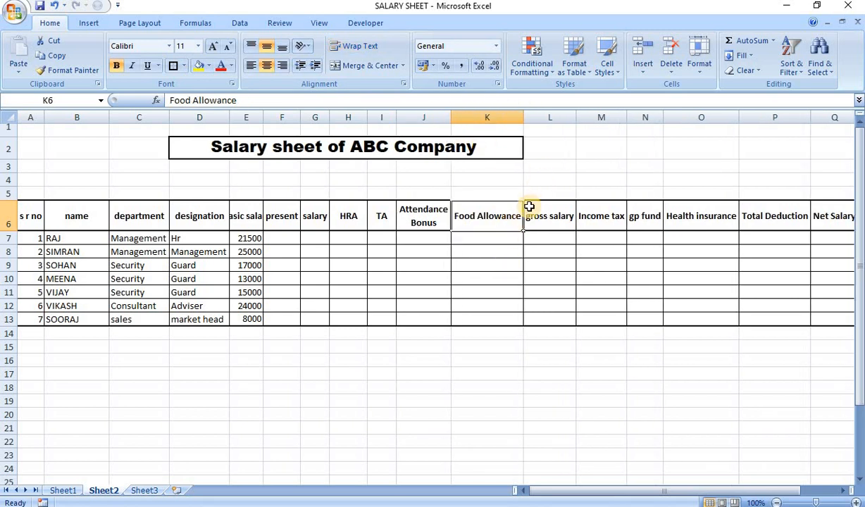
{"action": "left_click_drag", "start_coordinate": [522, 121], "coordinate": [500, 121]}
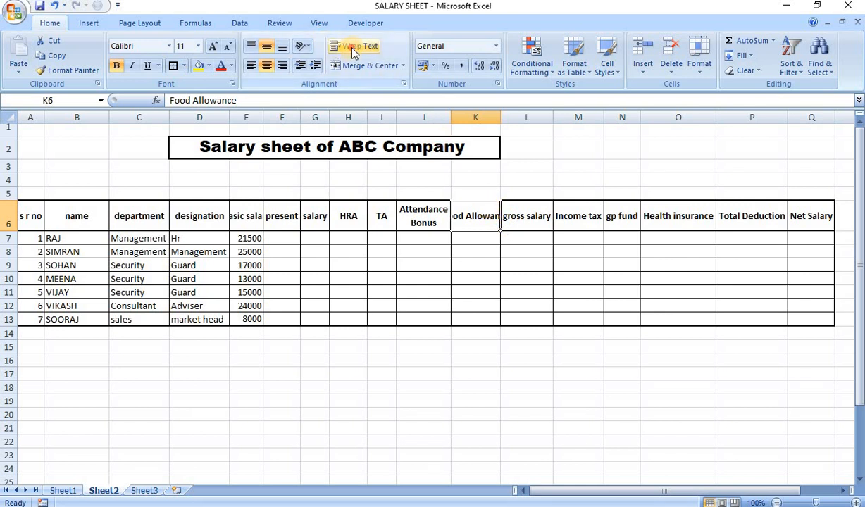
{"action": "left_click", "coordinate": [354, 50]}
{"action": "left_click_drag", "start_coordinate": [551, 119], "coordinate": [533, 118]}
{"action": "left_click", "coordinate": [507, 216]}
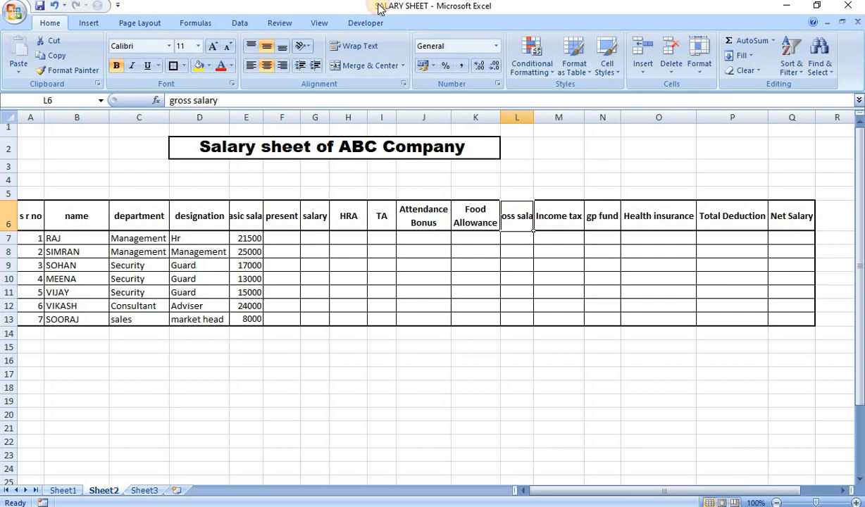
{"action": "left_click", "coordinate": [370, 54]}
{"action": "left_click", "coordinate": [8, 215]}
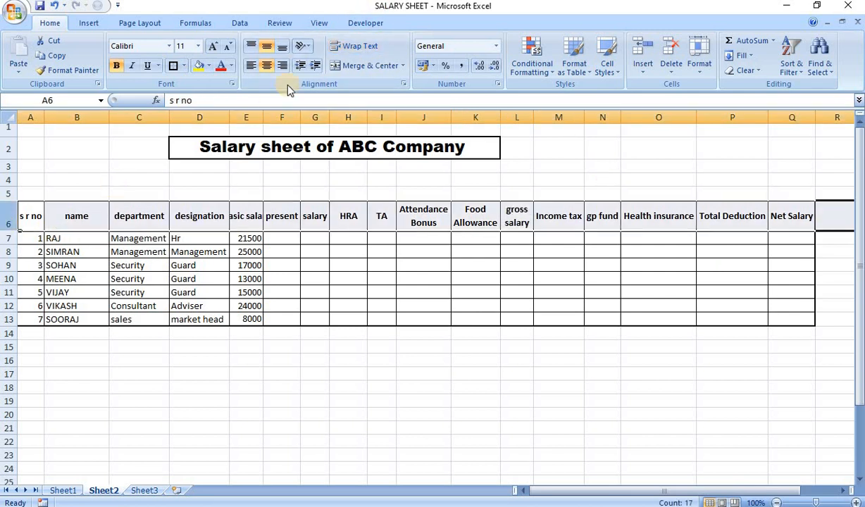
{"action": "left_click", "coordinate": [377, 50]}
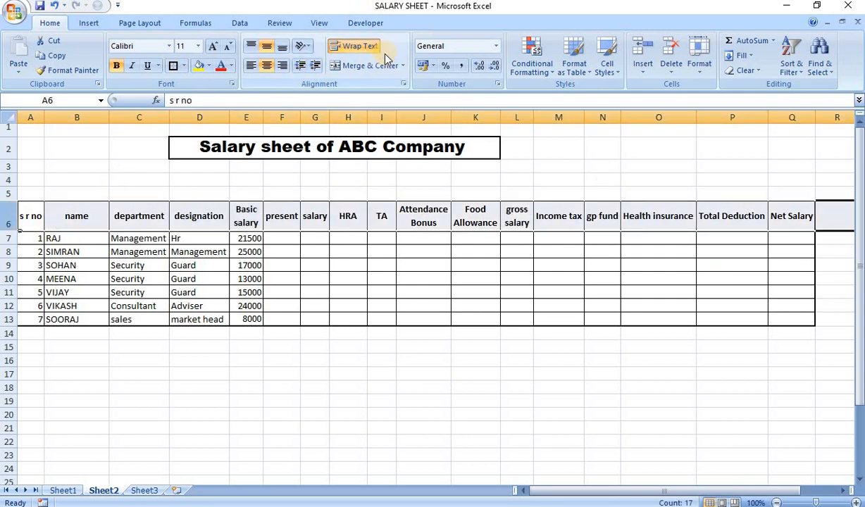
{"action": "left_click", "coordinate": [718, 371]}
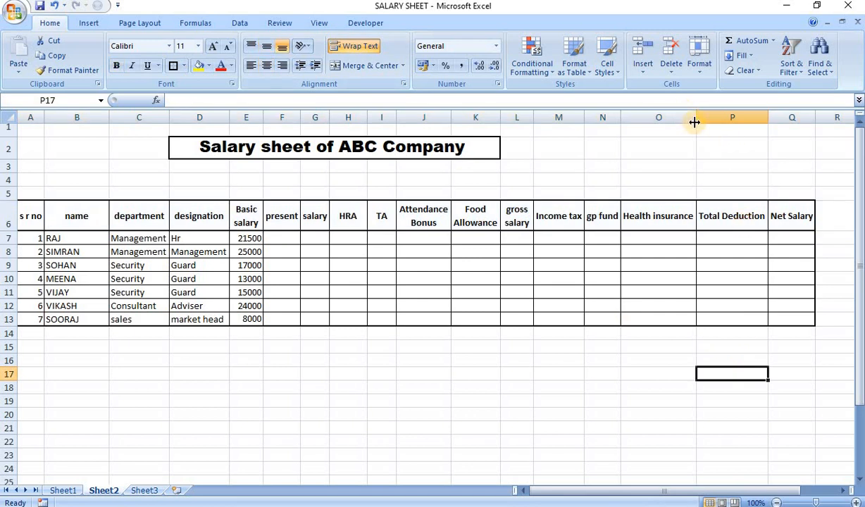
{"action": "left_click_drag", "start_coordinate": [695, 118], "coordinate": [675, 121]}
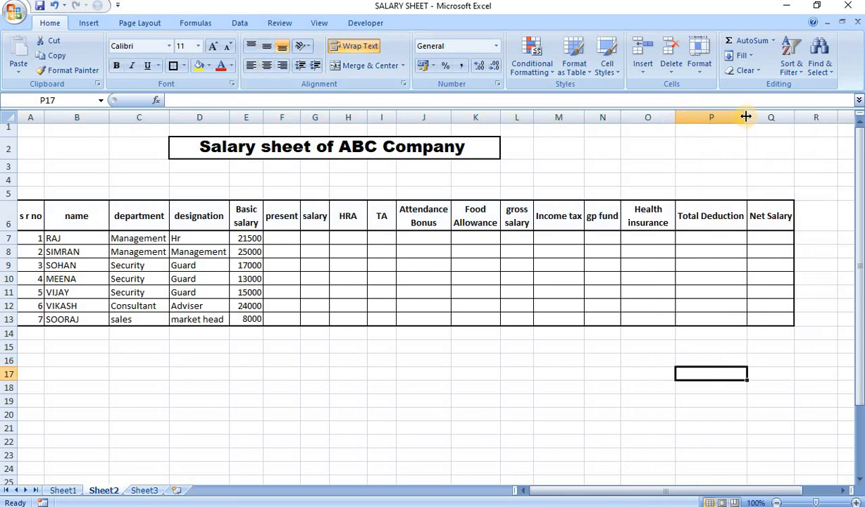
{"action": "mouse_move", "coordinate": [746, 117]}
{"action": "left_mouse_down"}
{"action": "mouse_move", "coordinate": [724, 117]}
{"action": "mouse_move", "coordinate": [772, 114]}
{"action": "mouse_move", "coordinate": [760, 117]}
{"action": "left_mouse_up"}
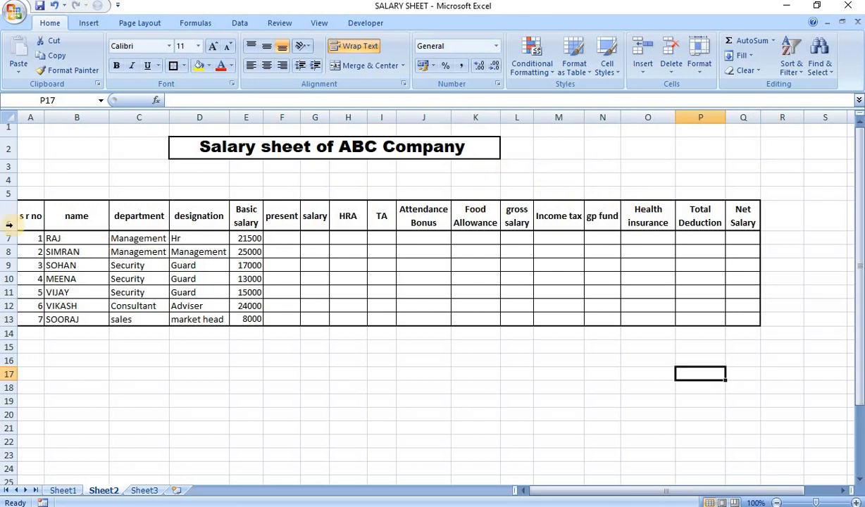
{"action": "left_click_drag", "start_coordinate": [9, 231], "coordinate": [9, 228]}
Enter present days 26, 24, 22, 16, 26, 10, 25 in F7:F13, then search Windows for brightness.
{"action": "left_click", "coordinate": [369, 266]}
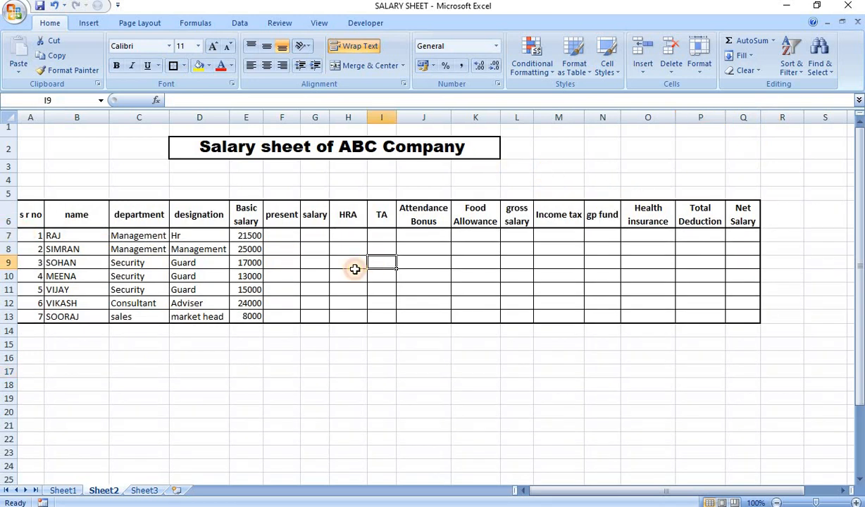
{"action": "left_click", "coordinate": [283, 236]}
{"action": "type", "text": "26"}
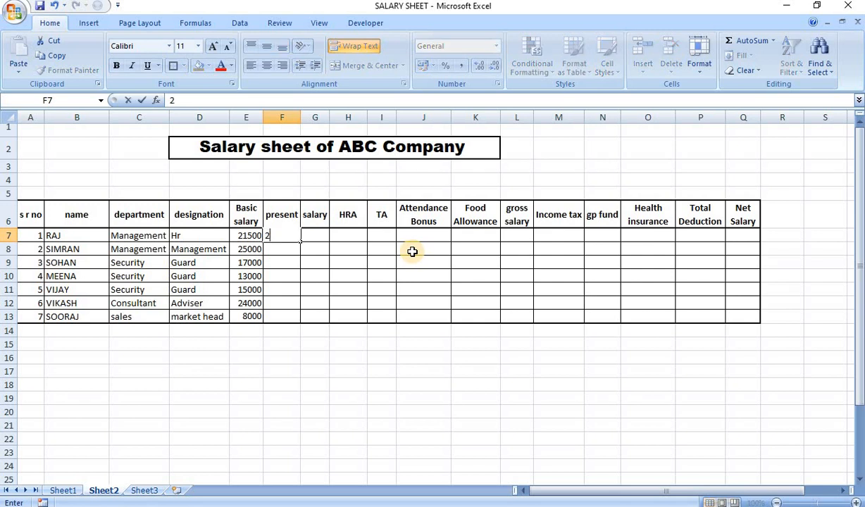
{"action": "key", "text": "Return"}
{"action": "type", "text": "24"}
{"action": "key", "text": "Return"}
{"action": "type", "text": "22"}
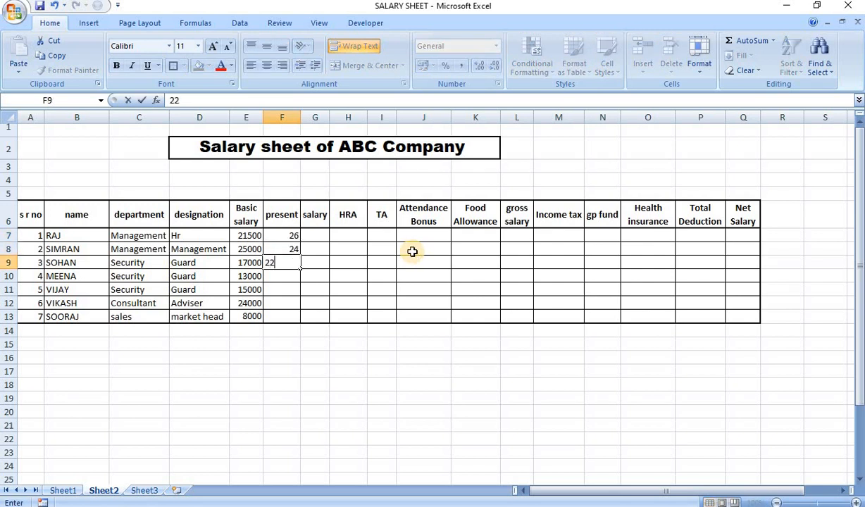
{"action": "key", "text": "Return"}
{"action": "type", "text": "16"}
{"action": "key", "text": "Return"}
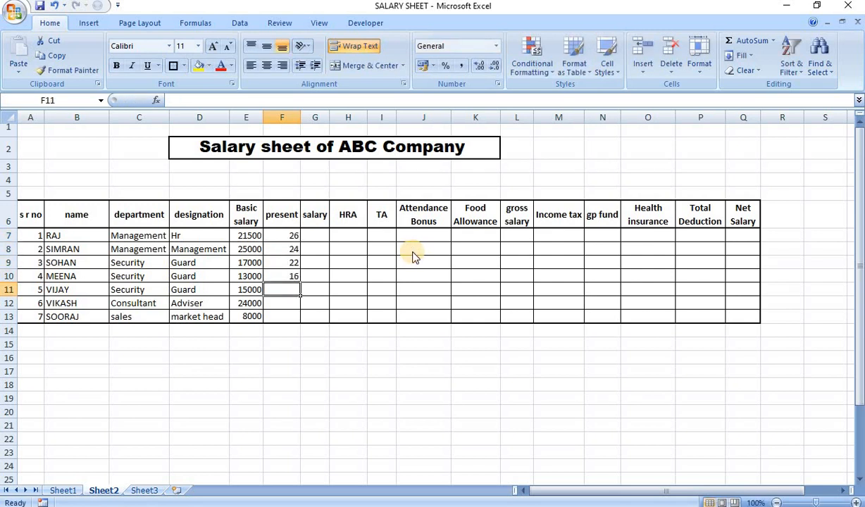
{"action": "type", "text": "26"}
{"action": "key", "text": "Return"}
{"action": "type", "text": "10"}
{"action": "key", "text": "Return"}
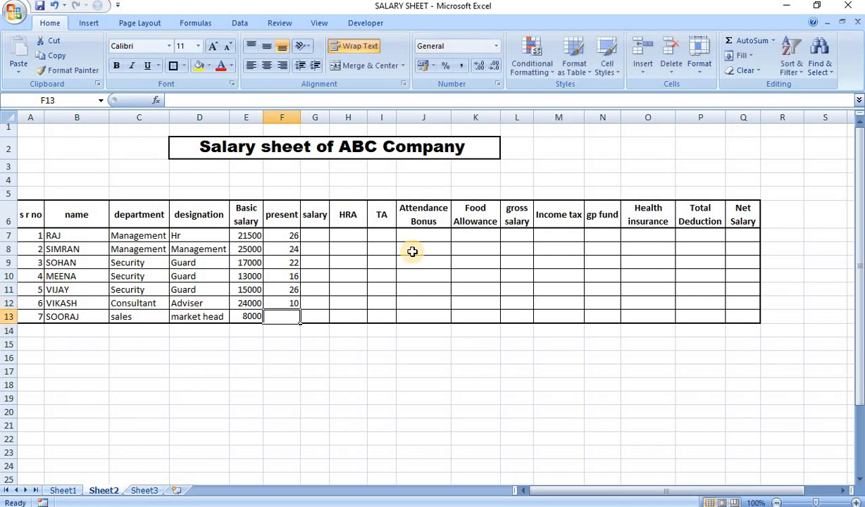
{"action": "type", "text": "25"}
{"action": "key", "text": "Return"}
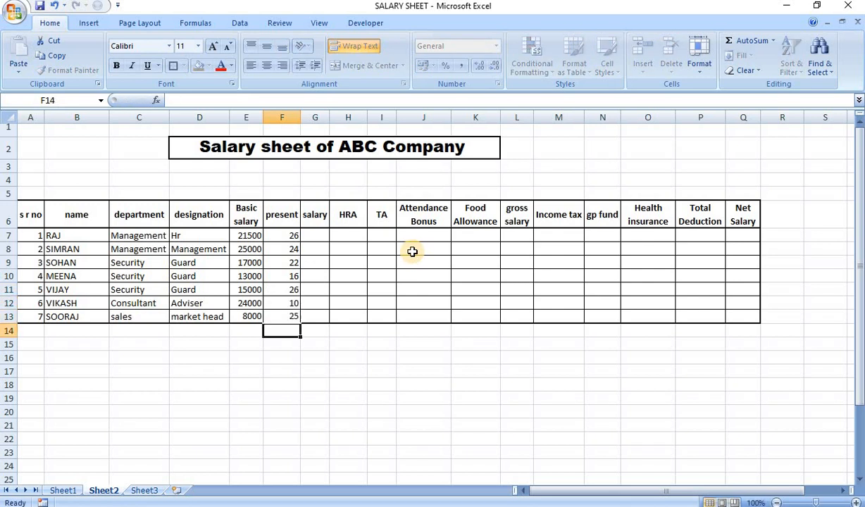
{"action": "key", "text": "Up"}
{"action": "key", "text": "Right"}
{"action": "key", "text": "Up"}
{"action": "key", "text": "Up"}
{"action": "key", "text": "Up"}
{"action": "key", "text": "Up"}
{"action": "key", "text": "Up"}
{"action": "key", "text": "Up"}
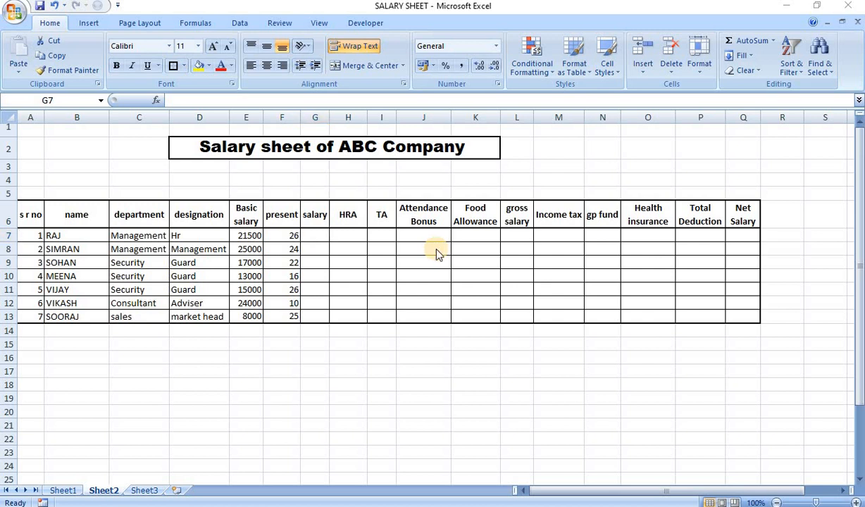
{"action": "key", "text": "super"}
{"action": "type", "text": "BRI"}
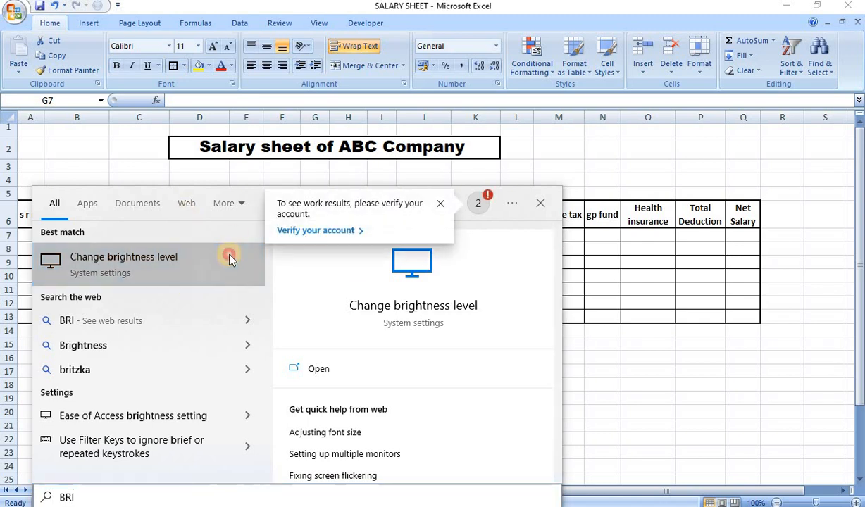
Raise the display brightness to 100 in Windows Settings and close it.
{"action": "left_click", "coordinate": [512, 280]}
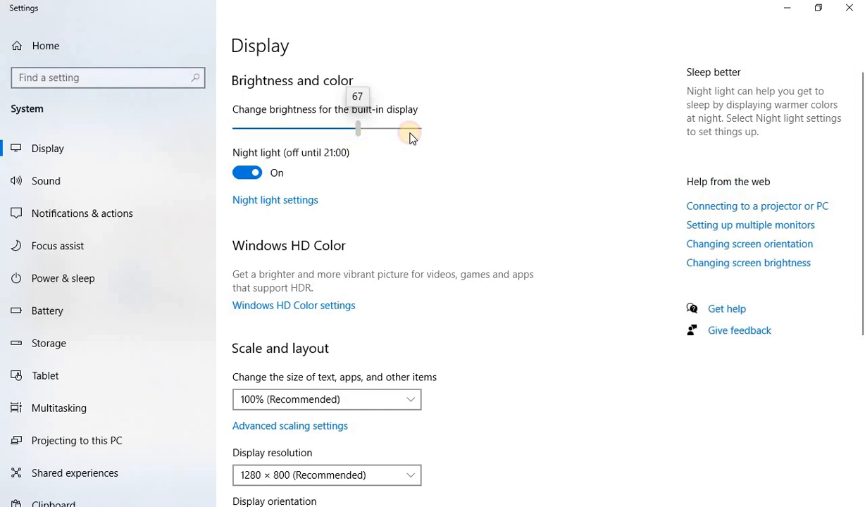
{"action": "left_click_drag", "start_coordinate": [410, 133], "coordinate": [522, 125]}
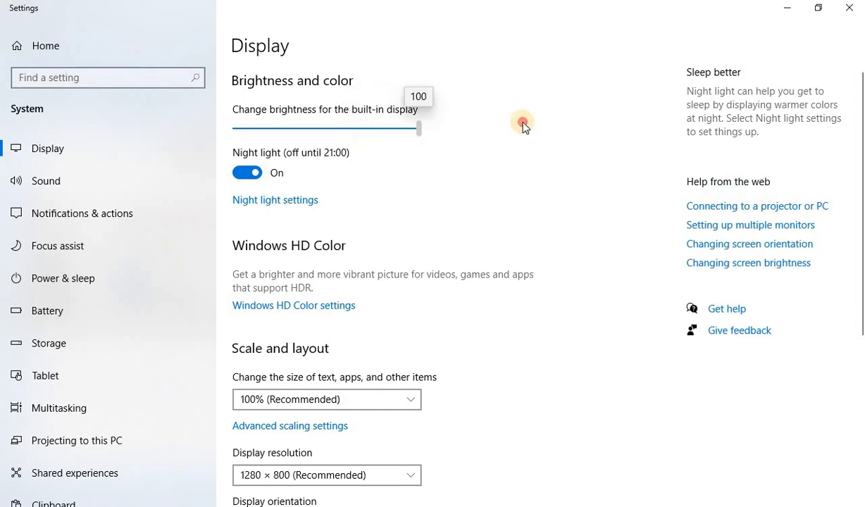
{"action": "left_click", "coordinate": [847, 9]}
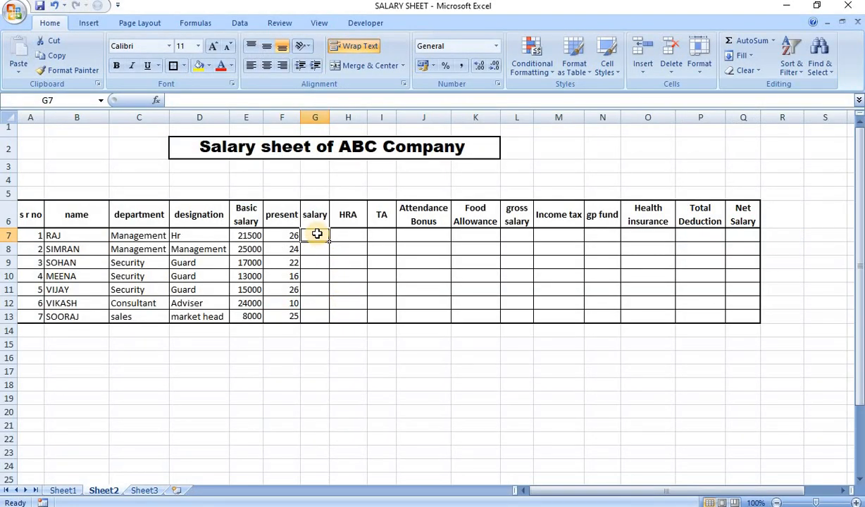
Enter =E7/30*F7 in G7 for the first salary (18633.33) and widen column G.
{"action": "left_click", "coordinate": [341, 246]}
{"action": "left_click", "coordinate": [314, 234]}
{"action": "type", "text": "="}
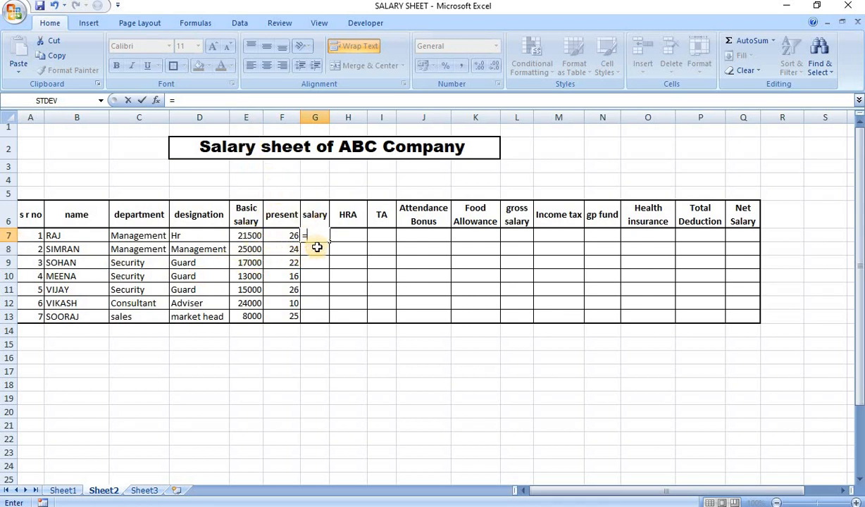
{"action": "type", "text": "E7/30"}
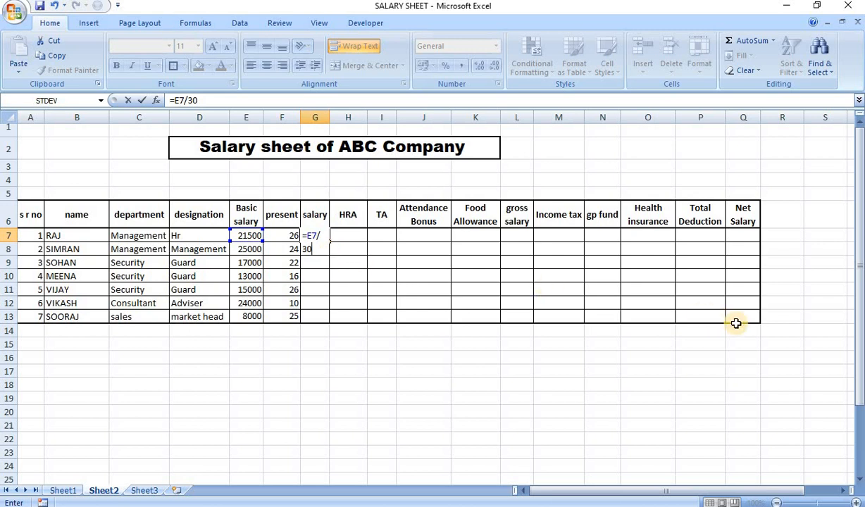
{"action": "type", "text": "*"}
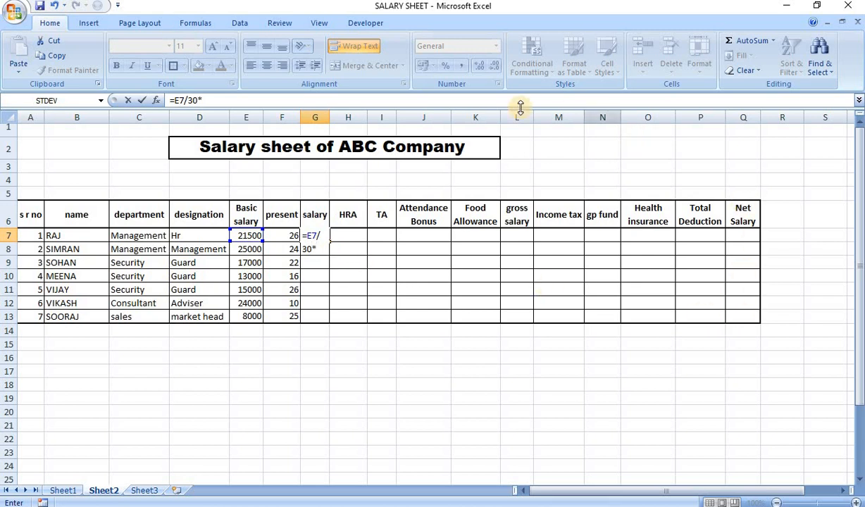
{"action": "left_click", "coordinate": [274, 233]}
{"action": "key", "text": "Return"}
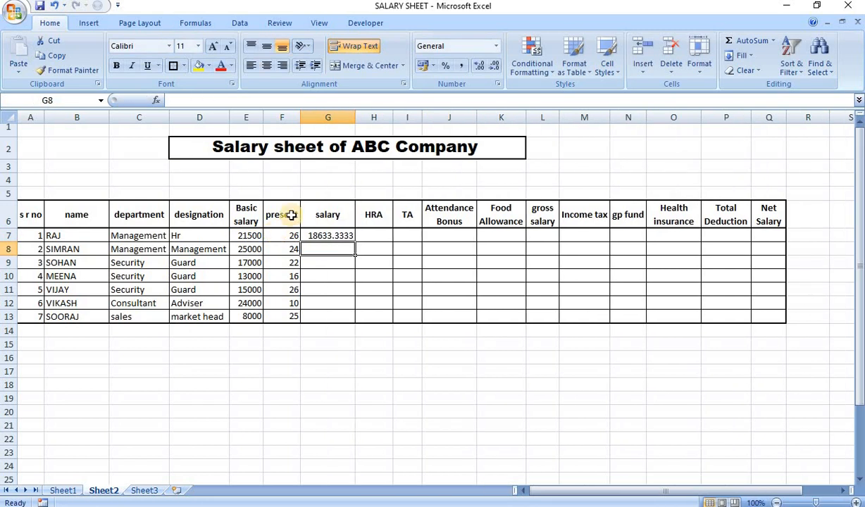
{"action": "left_click_drag", "start_coordinate": [357, 115], "coordinate": [364, 115]}
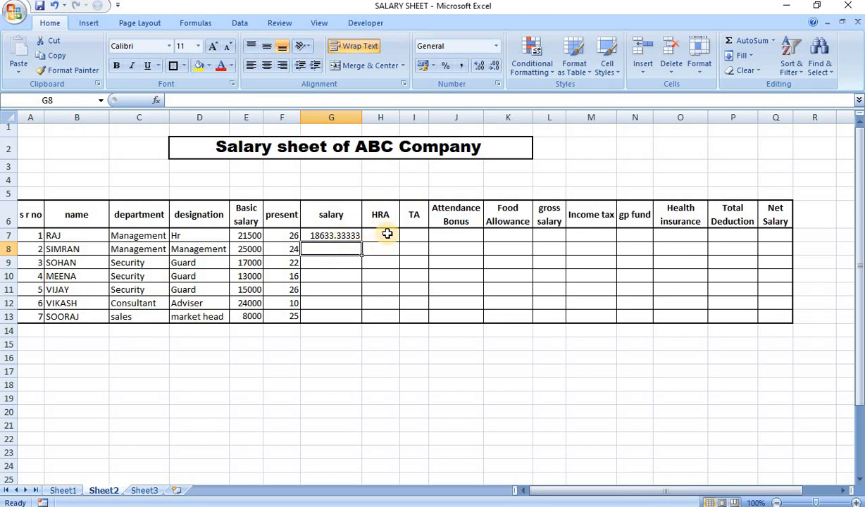
Enter =E7*38% in H7 for the first HRA (8170), then view Sheet1's formula notes.
{"action": "left_click", "coordinate": [384, 234]}
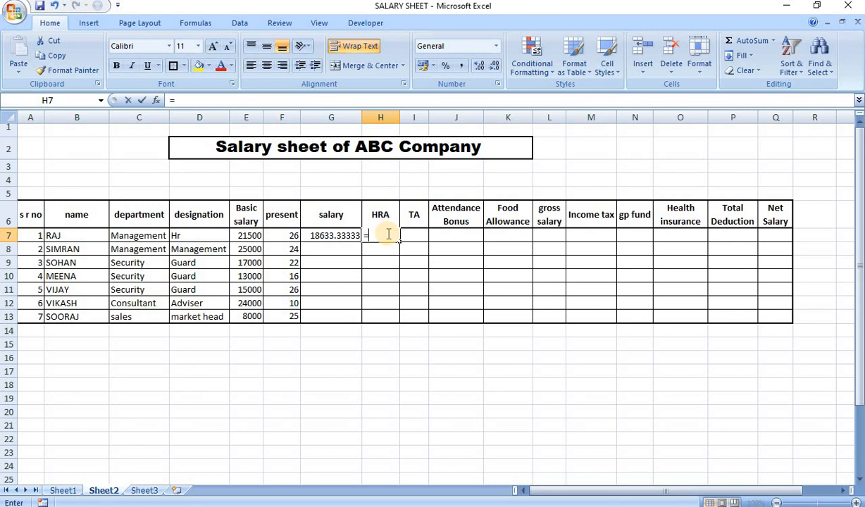
{"action": "type", "text": "="}
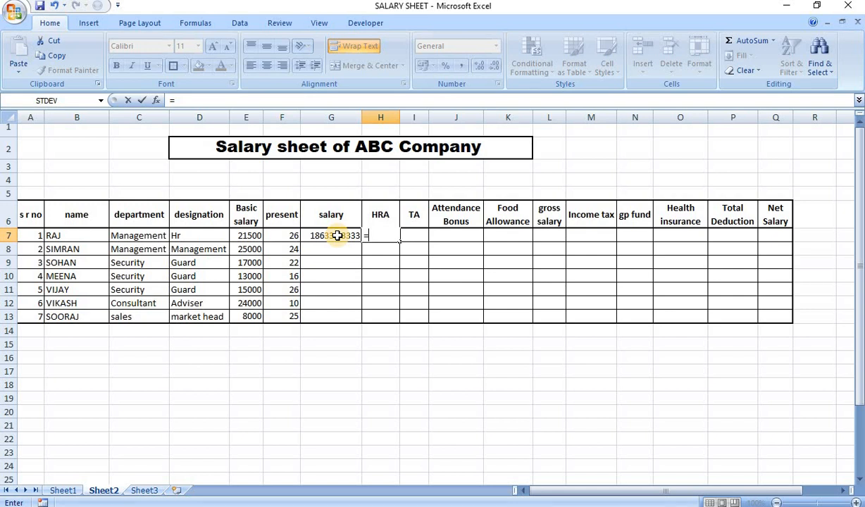
{"action": "left_click", "coordinate": [247, 238]}
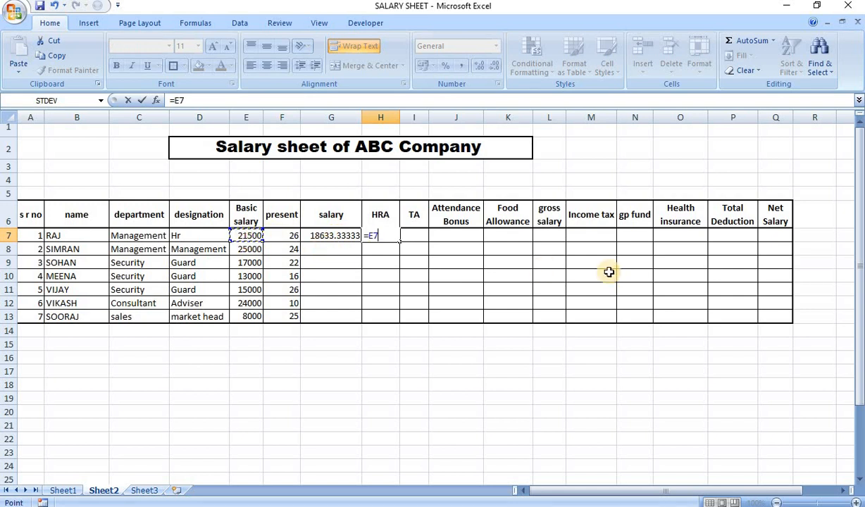
{"action": "type", "text": "*38%"}
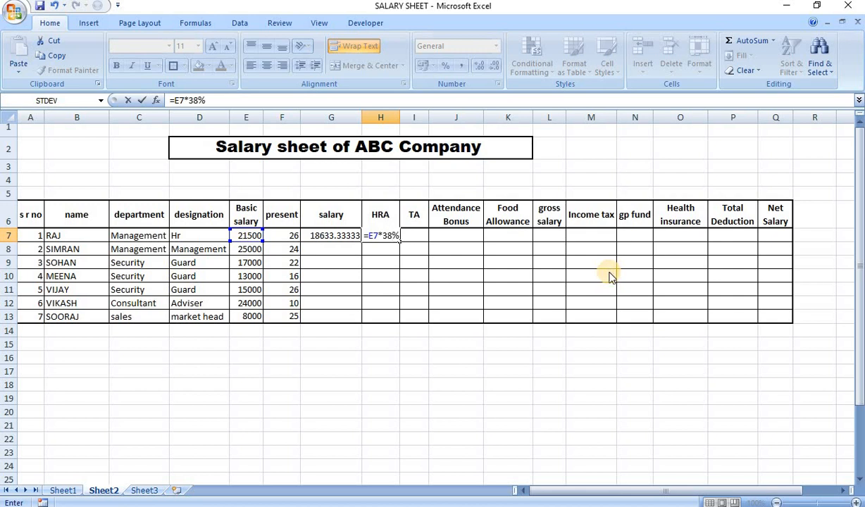
{"action": "key", "text": "Return"}
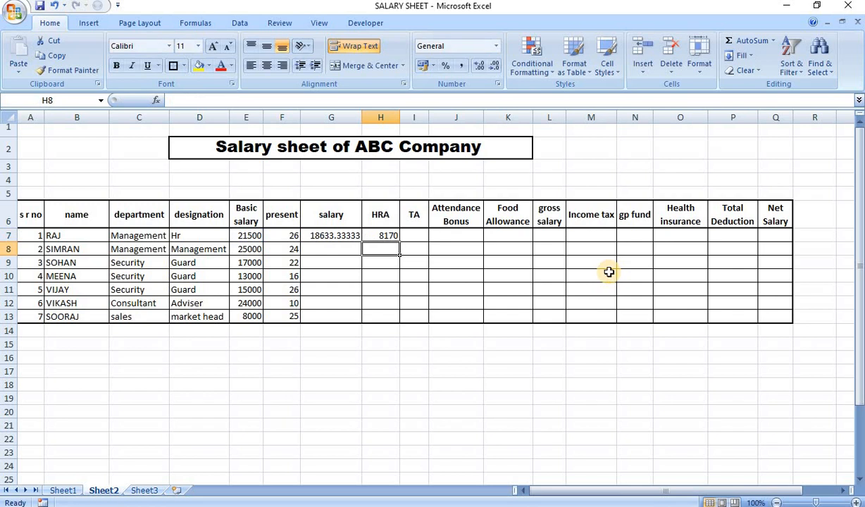
{"action": "left_click", "coordinate": [416, 236]}
{"action": "left_click", "coordinate": [62, 491]}
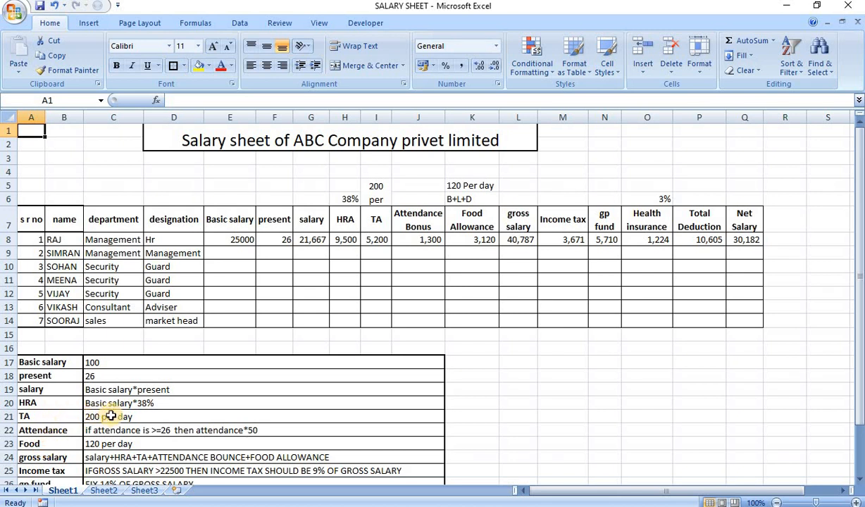
On Sheet2, enter =200*F7 in I7 for the first employee's TA (5200).
{"action": "left_click", "coordinate": [109, 491]}
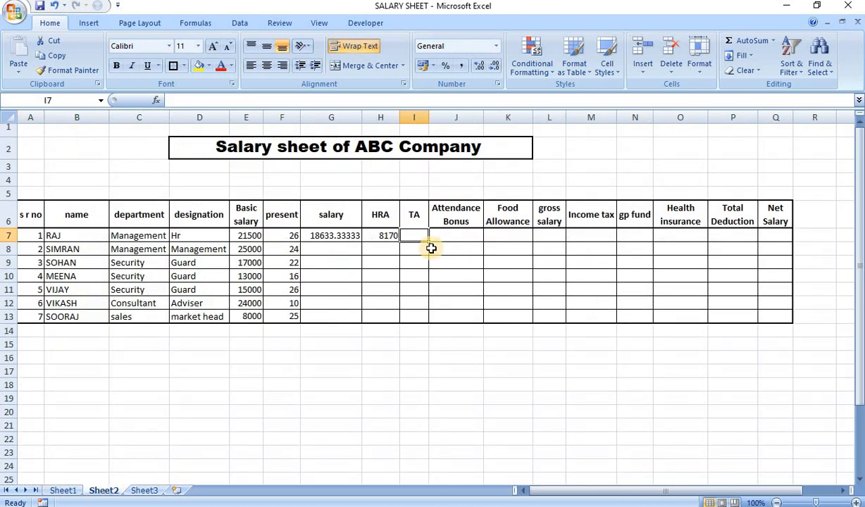
{"action": "type", "text": "="}
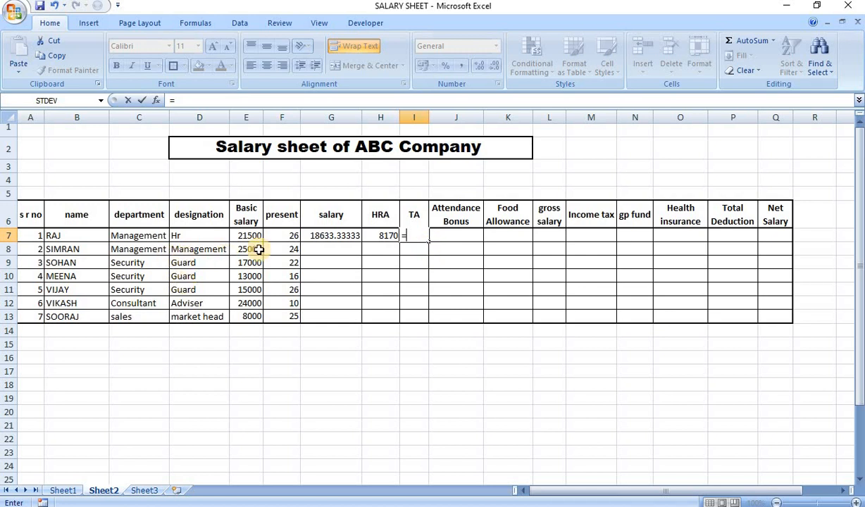
{"action": "type", "text": "200*"}
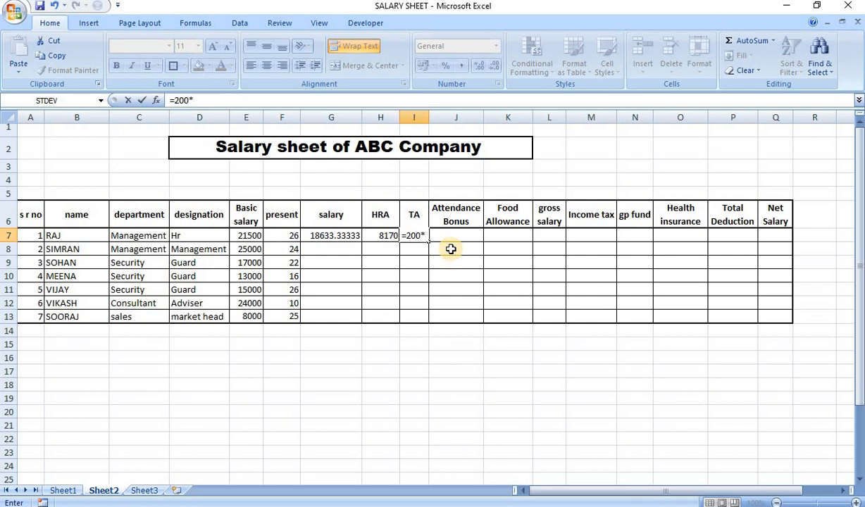
{"action": "left_click", "coordinate": [276, 236]}
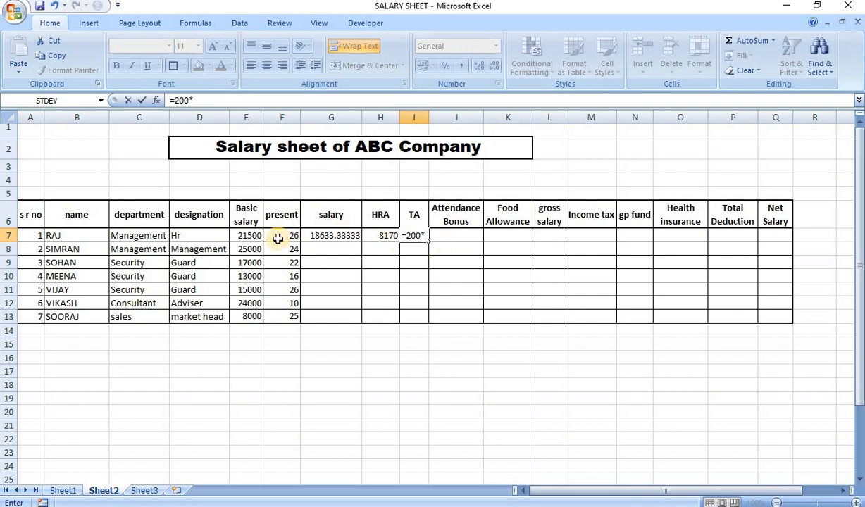
{"action": "key", "text": "Return"}
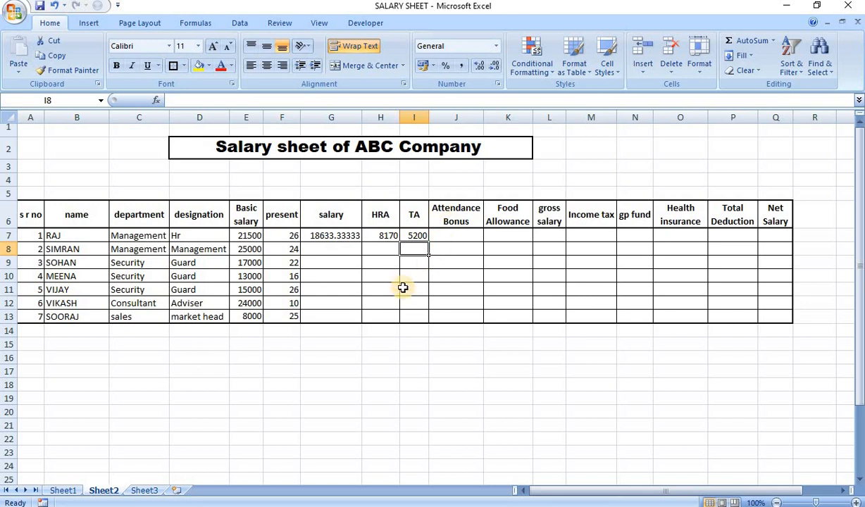
Test the formulas by changing F7's present days to 10, then restore it to 26.
{"action": "left_click", "coordinate": [289, 233]}
{"action": "type", "text": "10"}
{"action": "key", "text": "Return"}
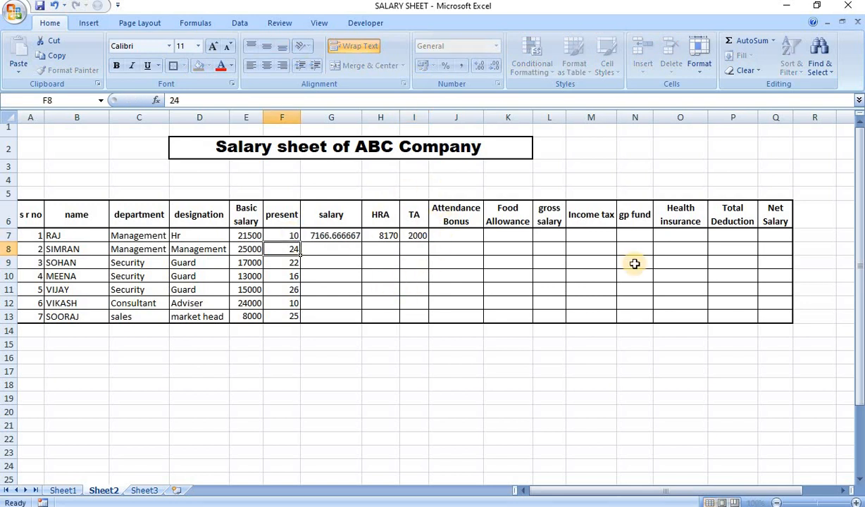
{"action": "key", "text": "Up"}
{"action": "type", "text": "26"}
{"action": "key", "text": "Return"}
After checking Sheet1's attendance rule, begin an =IF( formula in Sheet2's J7.
{"action": "left_click", "coordinate": [456, 236]}
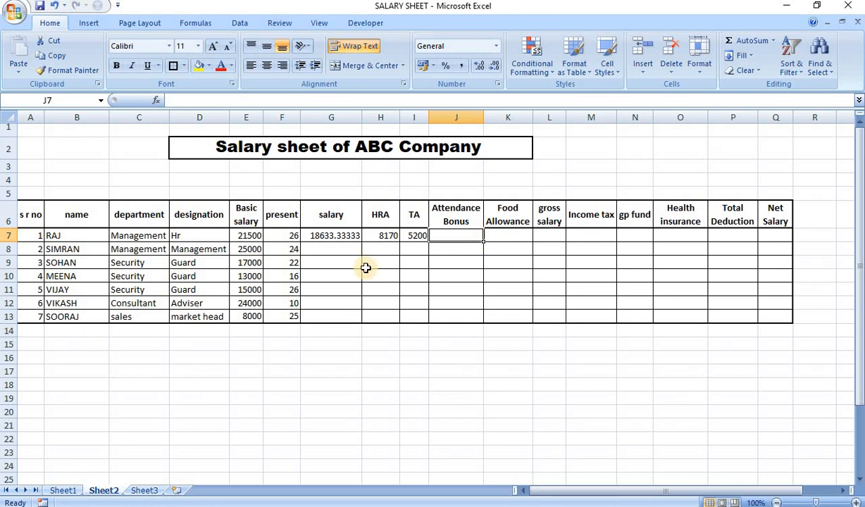
{"action": "left_click", "coordinate": [63, 490]}
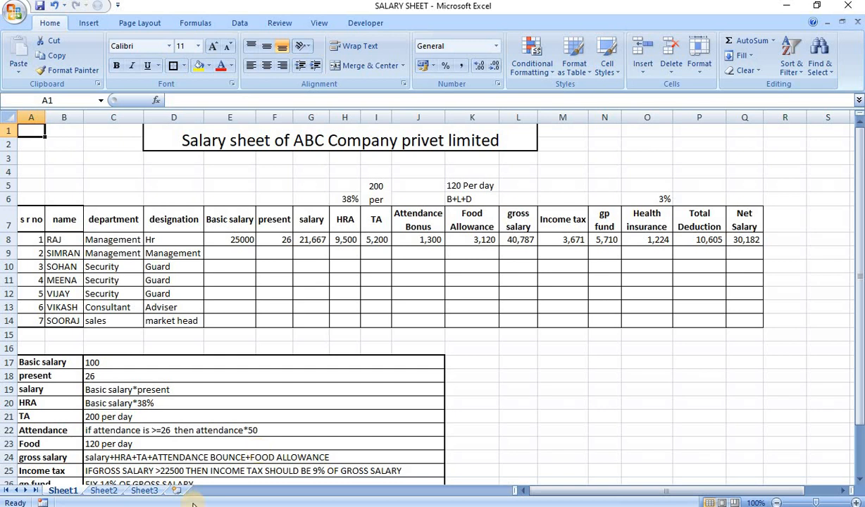
{"action": "left_click", "coordinate": [103, 490]}
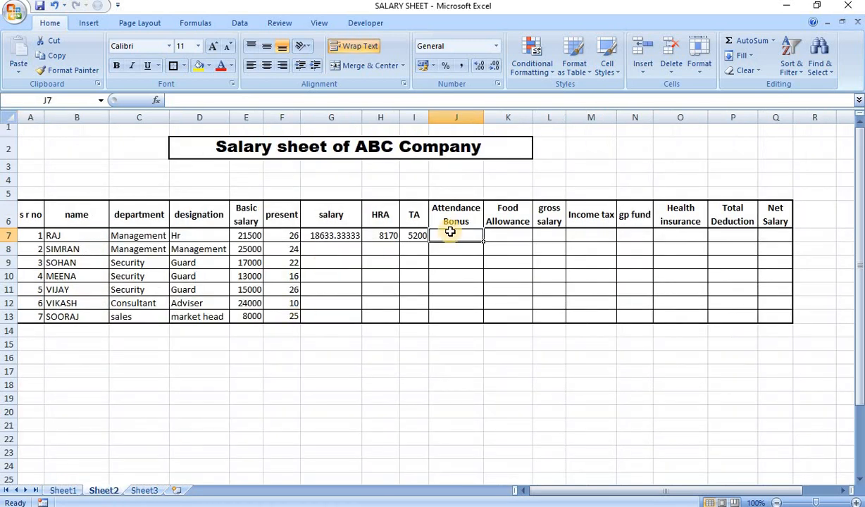
{"action": "type", "text": "="}
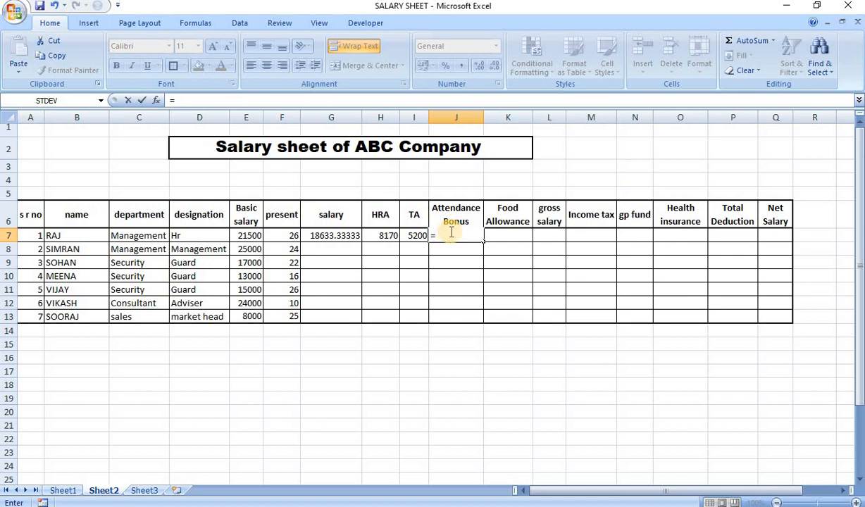
{"action": "type", "text": "IF("}
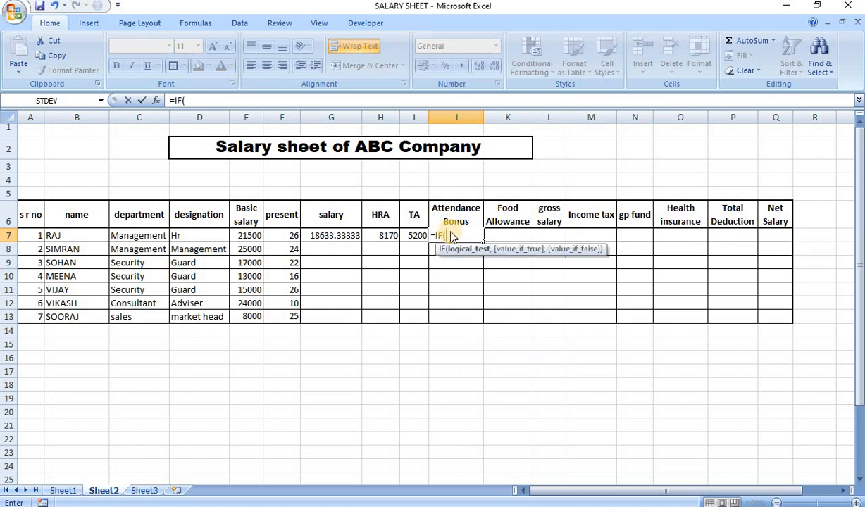
Enter =IF(F7>=26,50*F7) as the Attendance Bonus formula in J7, giving 1300.
{"action": "left_click", "coordinate": [285, 235]}
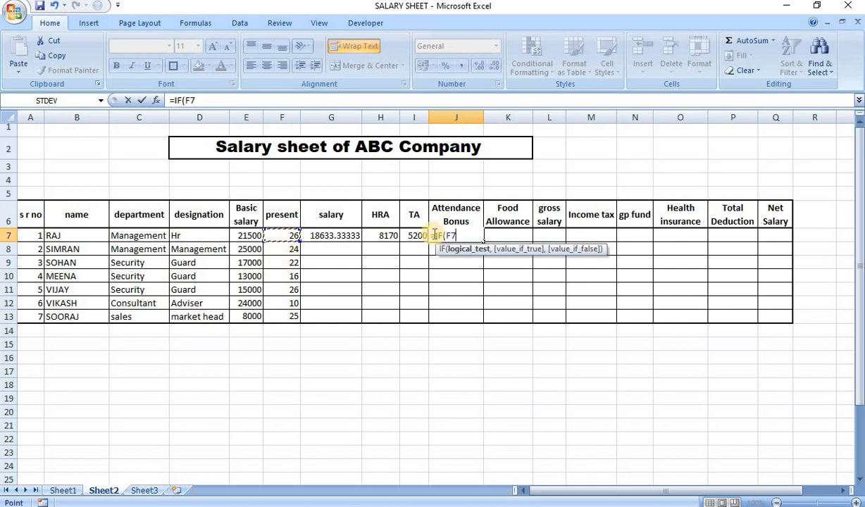
{"action": "type", "text": ">=26"}
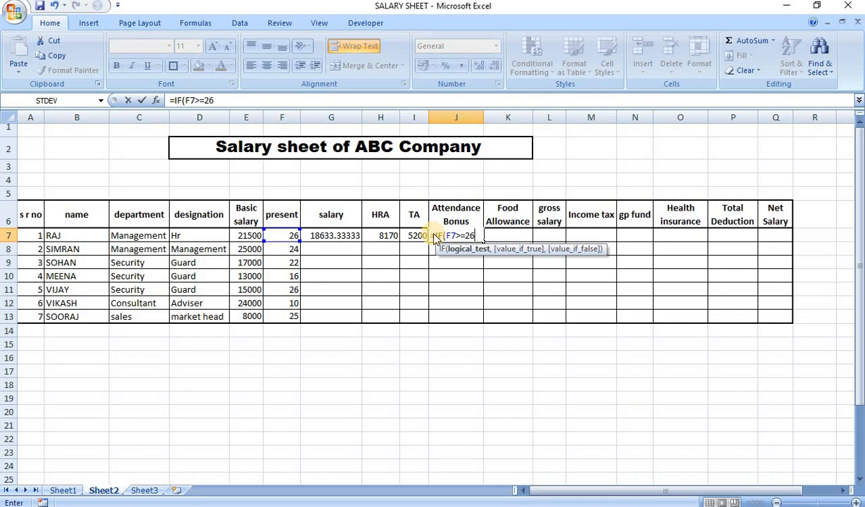
{"action": "type", "text": ","}
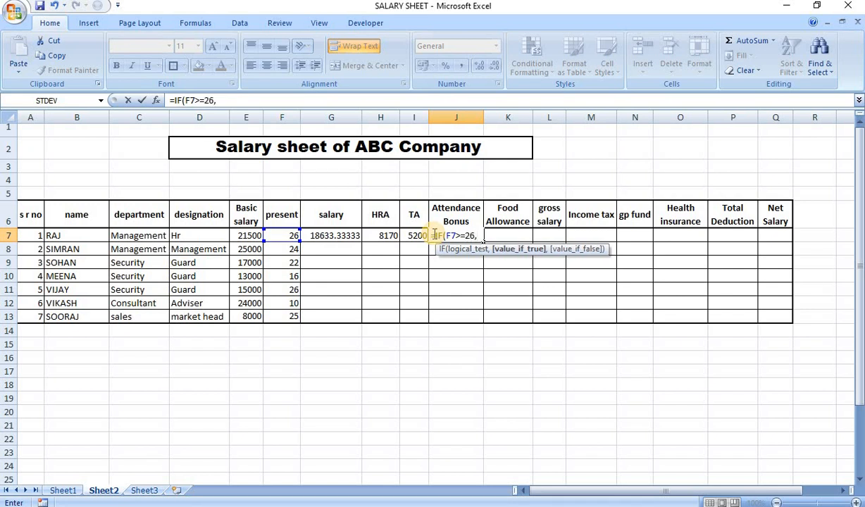
{"action": "type", "text": "50*"}
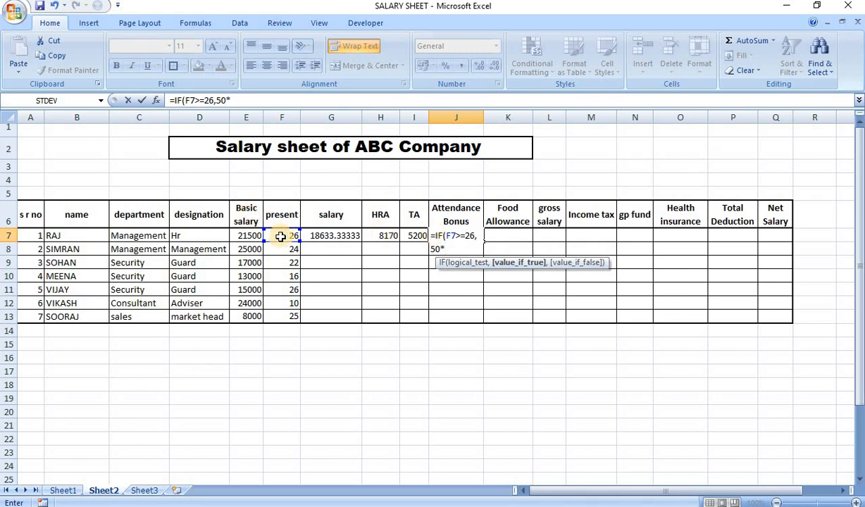
{"action": "left_click", "coordinate": [281, 236]}
{"action": "type", "text": ","}
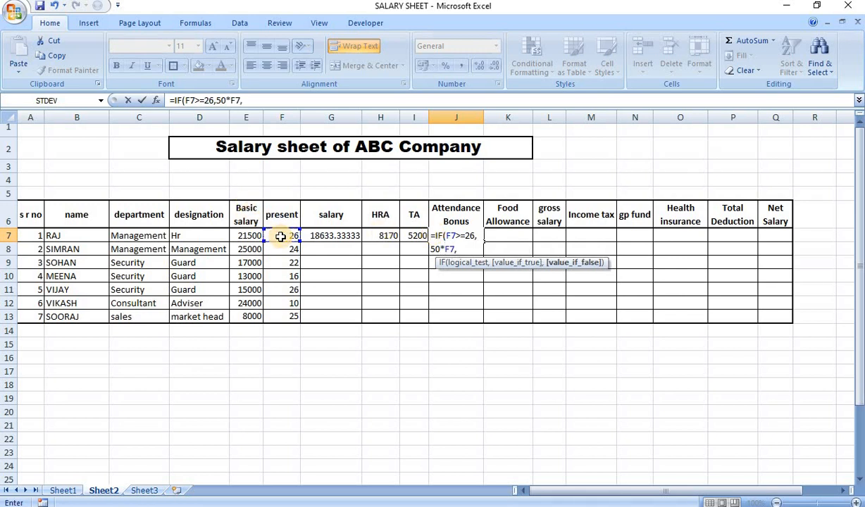
{"action": "key", "text": "BackSpace"}
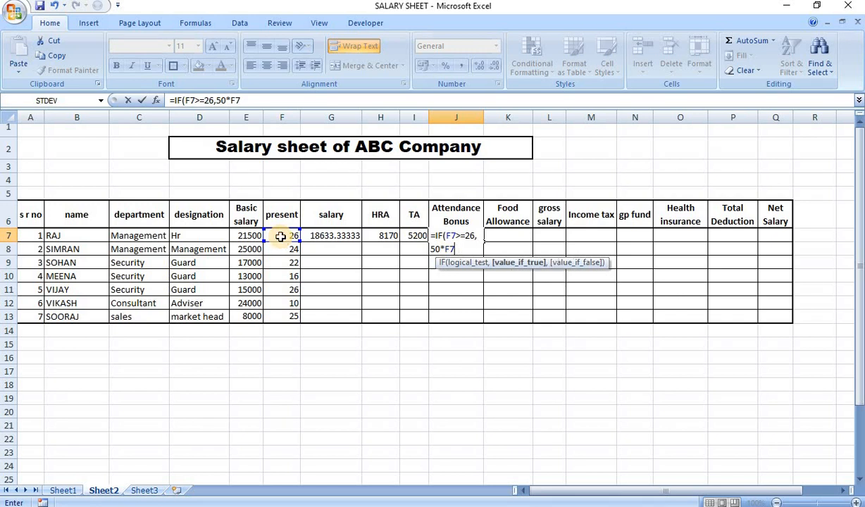
{"action": "key", "text": "Return"}
{"action": "key", "text": "Return"}
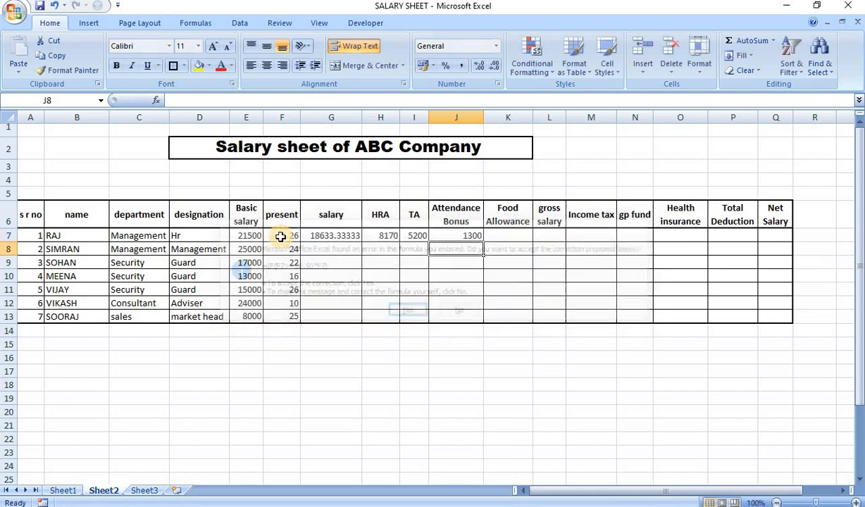
Change F7's days present to 25 to test the bonus, which shows FALSE.
{"action": "left_click", "coordinate": [283, 235]}
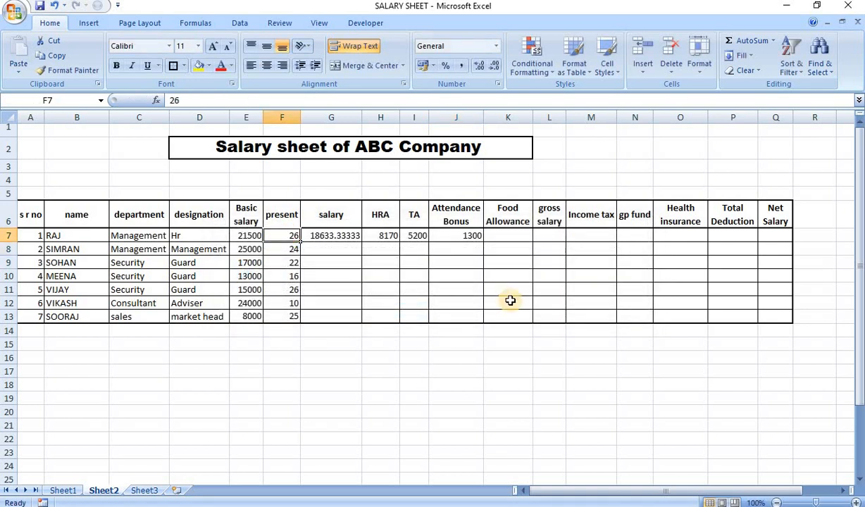
{"action": "type", "text": "25"}
{"action": "key", "text": "Return"}
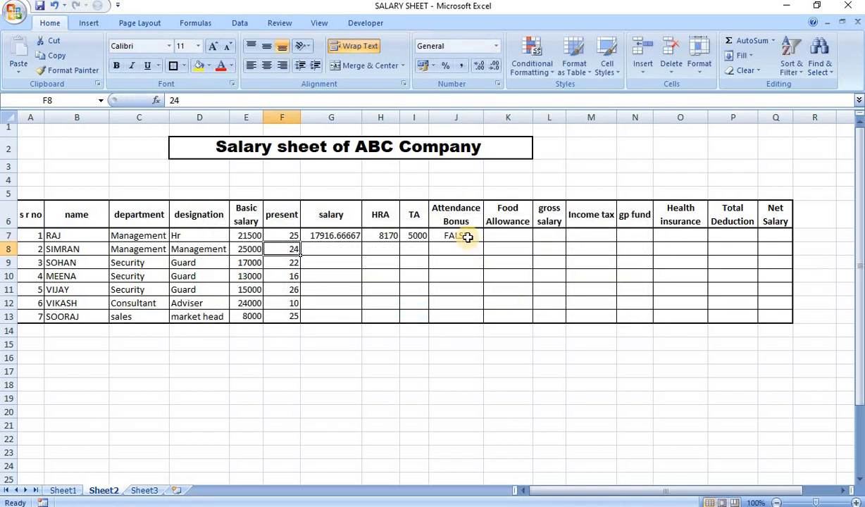
Add a 0 else-value so J7 reads =IF(F7>=26,50*F7,0).
{"action": "double_click", "coordinate": [466, 238]}
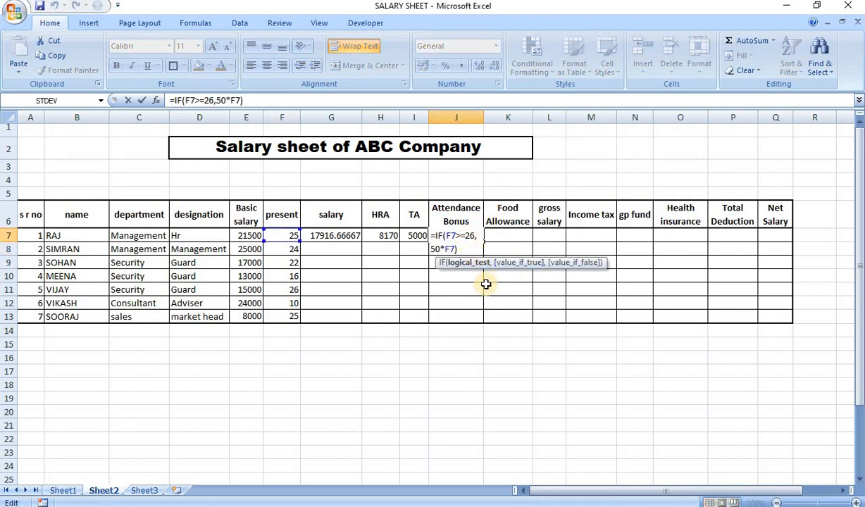
{"action": "left_click", "coordinate": [473, 264]}
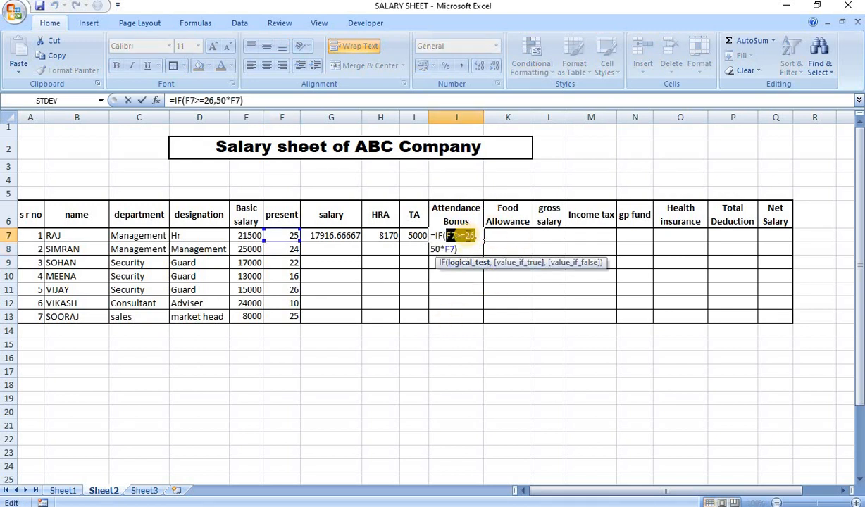
{"action": "left_click", "coordinate": [531, 264]}
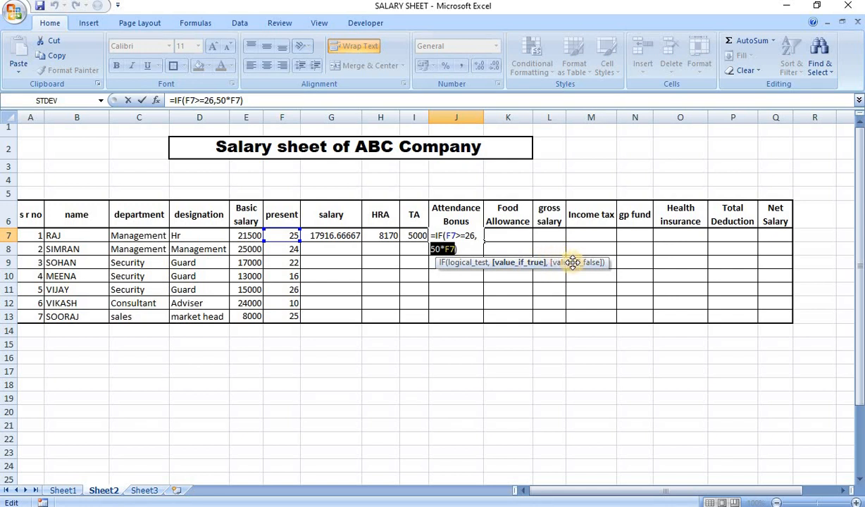
{"action": "left_click", "coordinate": [472, 249]}
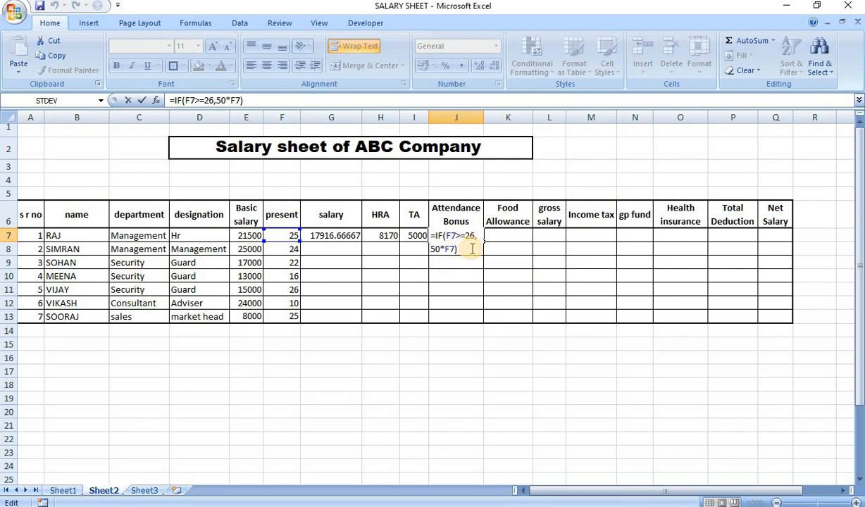
{"action": "key", "text": "BackSpace"}
{"action": "type", "text": ","}
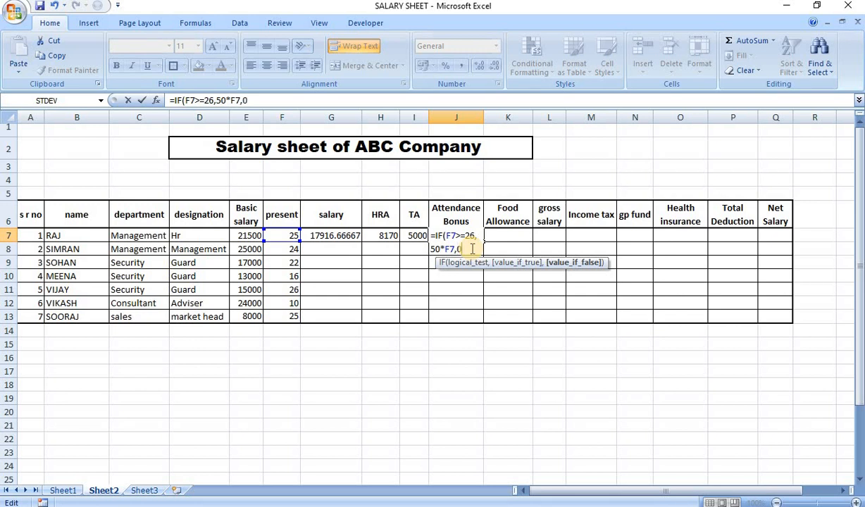
{"action": "type", "text": "0)"}
{"action": "key", "text": "Return"}
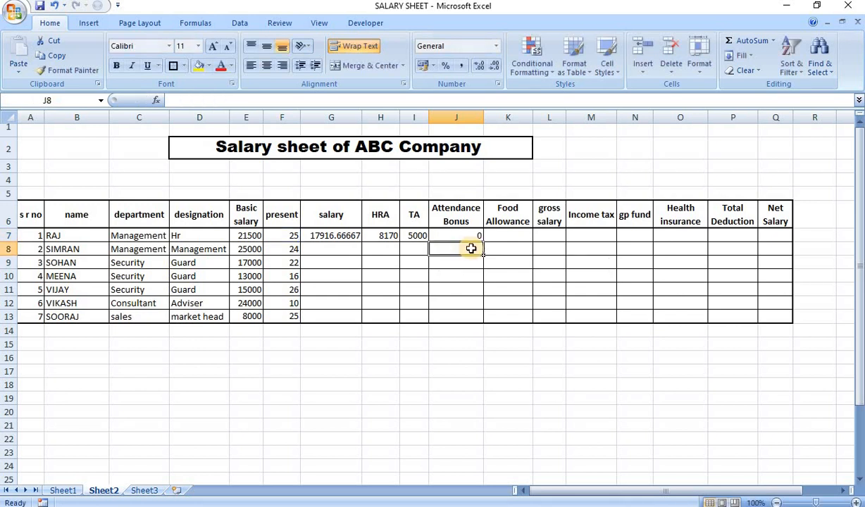
Set F7 back to 26 days present, restoring the 1300 bonus.
{"action": "left_click", "coordinate": [287, 237]}
{"action": "type", "text": "26"}
{"action": "key", "text": "Return"}
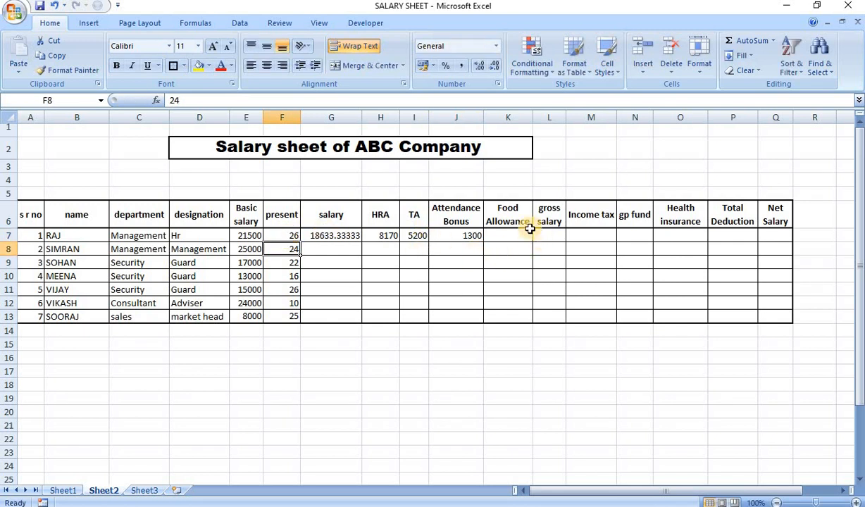
{"action": "left_click", "coordinate": [501, 234]}
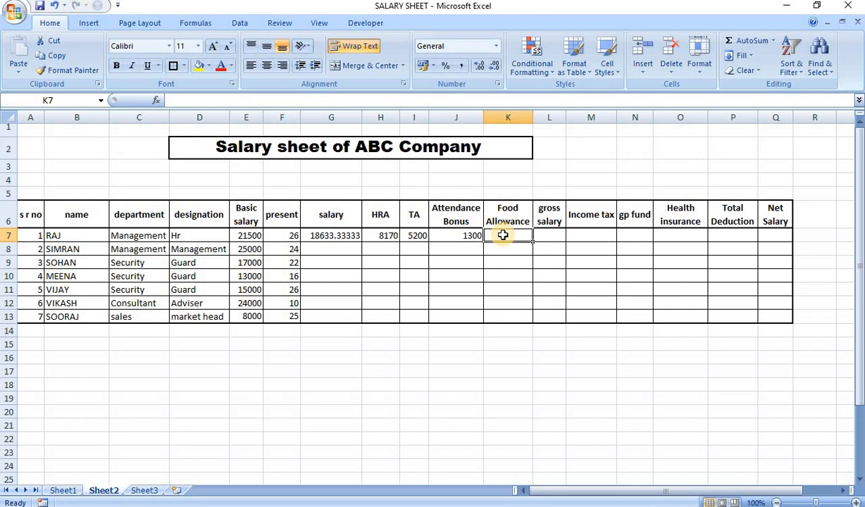
After checking the Sheet1 notes, enter =120*F7 in K7, giving 3120.
{"action": "left_click", "coordinate": [71, 492]}
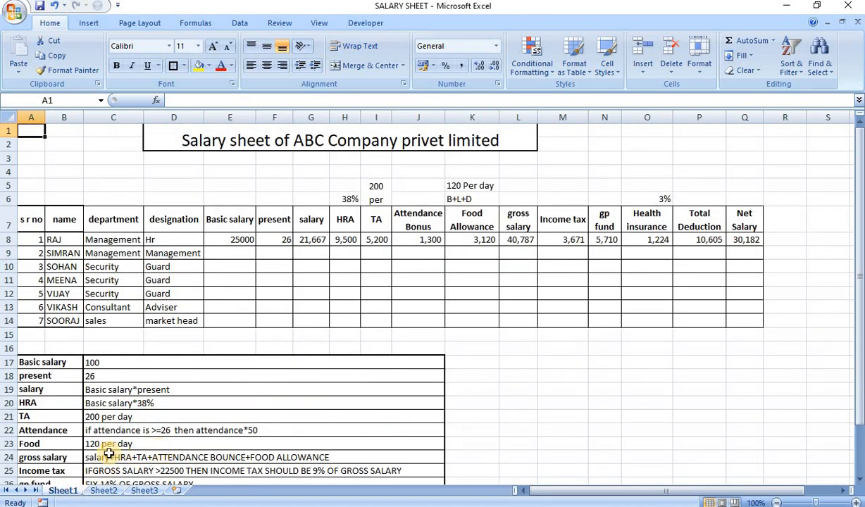
{"action": "left_click", "coordinate": [104, 491]}
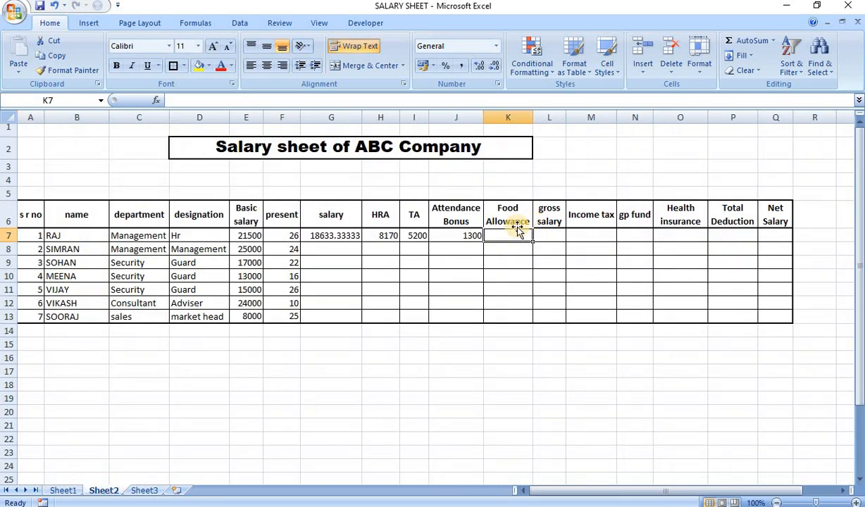
{"action": "type", "text": "=20"}
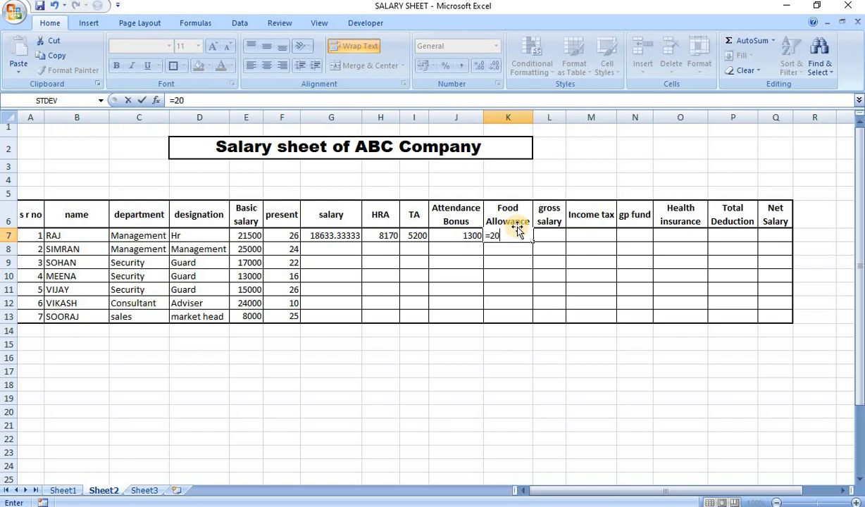
{"action": "key", "text": "BackSpace"}
{"action": "key", "text": "BackSpace"}
{"action": "type", "text": "120"}
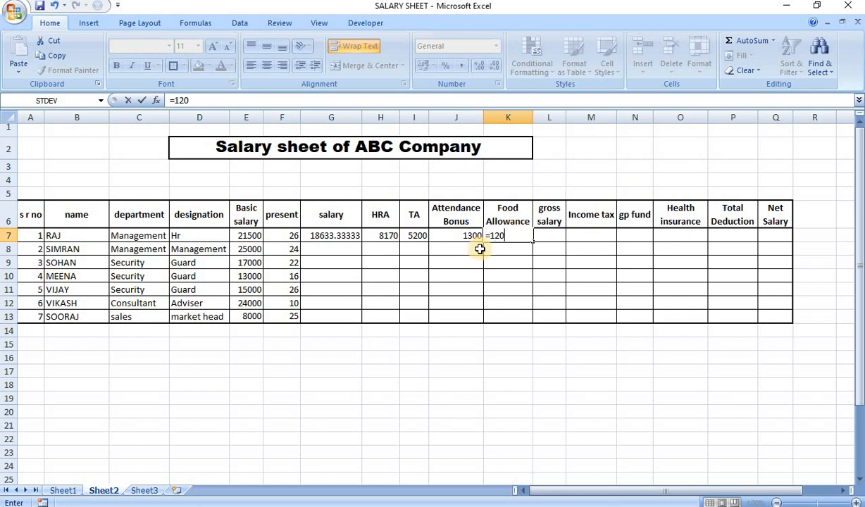
{"action": "type", "text": "*"}
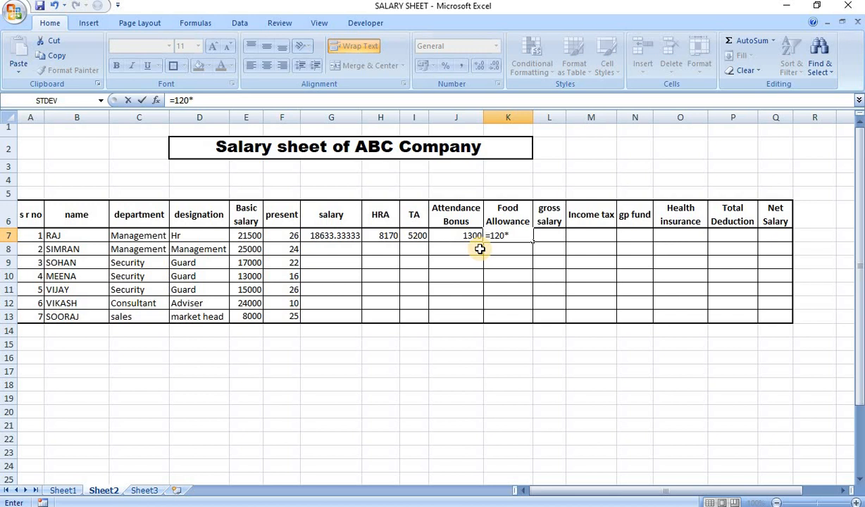
{"action": "left_click", "coordinate": [292, 237]}
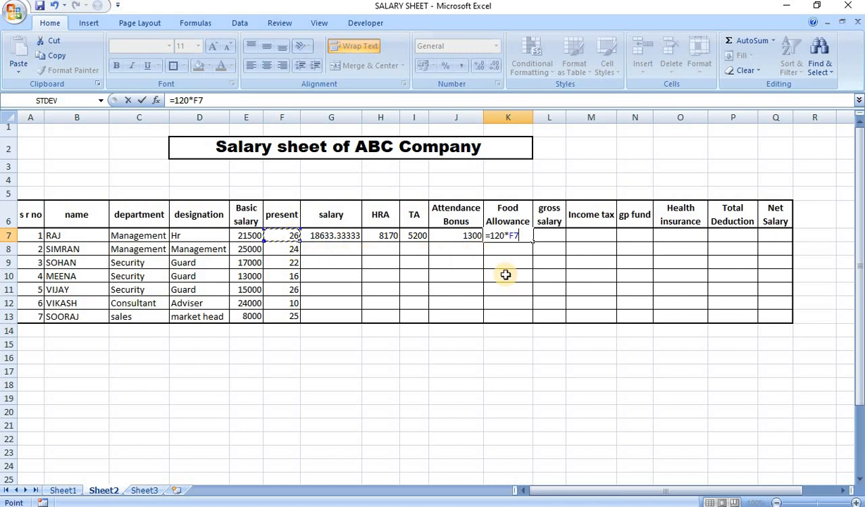
{"action": "key", "text": "Return"}
{"action": "key", "text": "Up"}
{"action": "key", "text": "Right"}
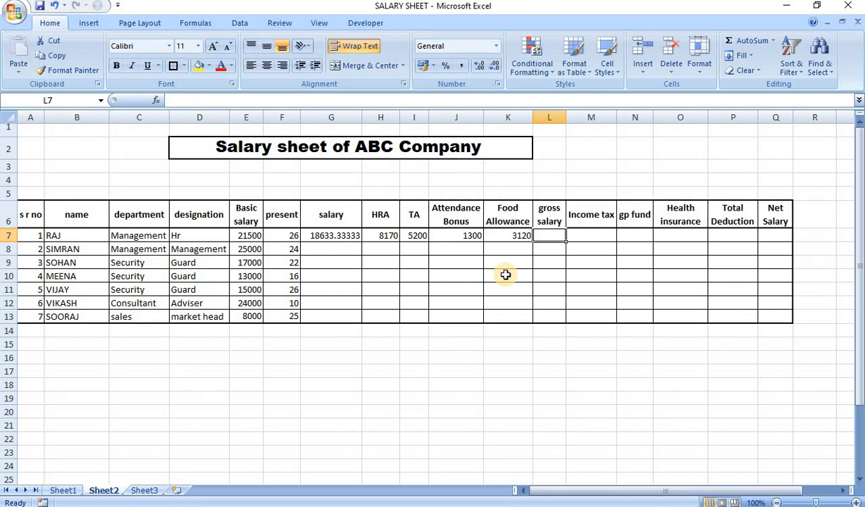
Enter =SUM(G7:K7) in L7 for the gross salary.
{"action": "type", "text": "="}
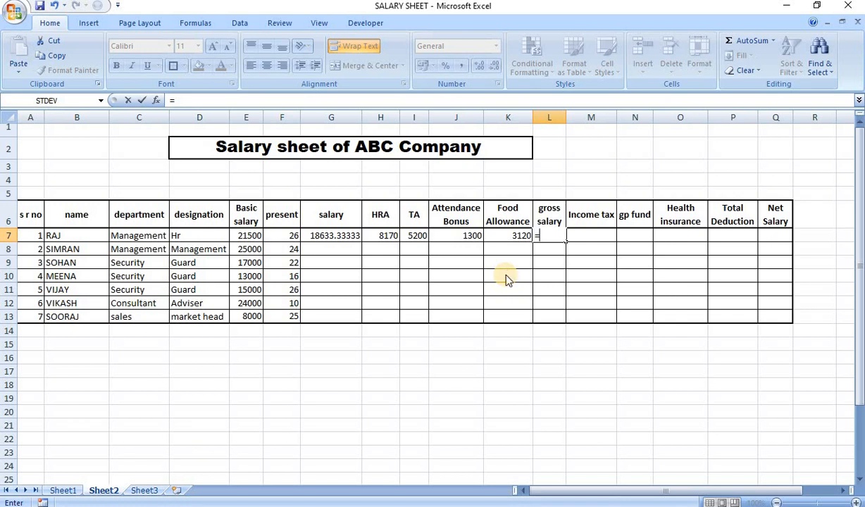
{"action": "type", "text": "SUM"}
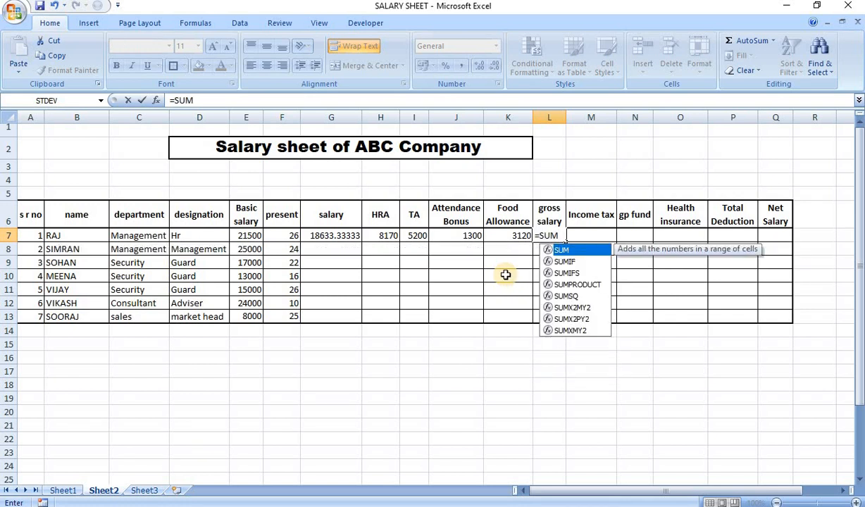
{"action": "type", "text": "("}
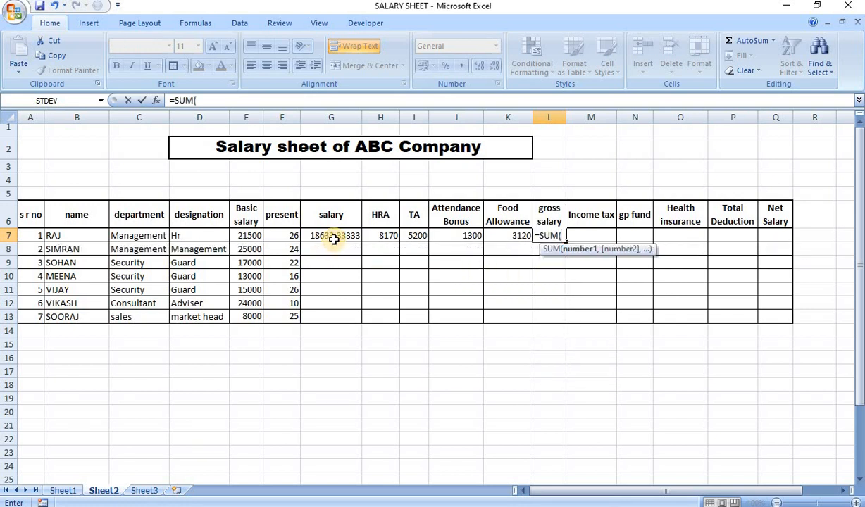
{"action": "left_click_drag", "start_coordinate": [334, 234], "coordinate": [515, 236]}
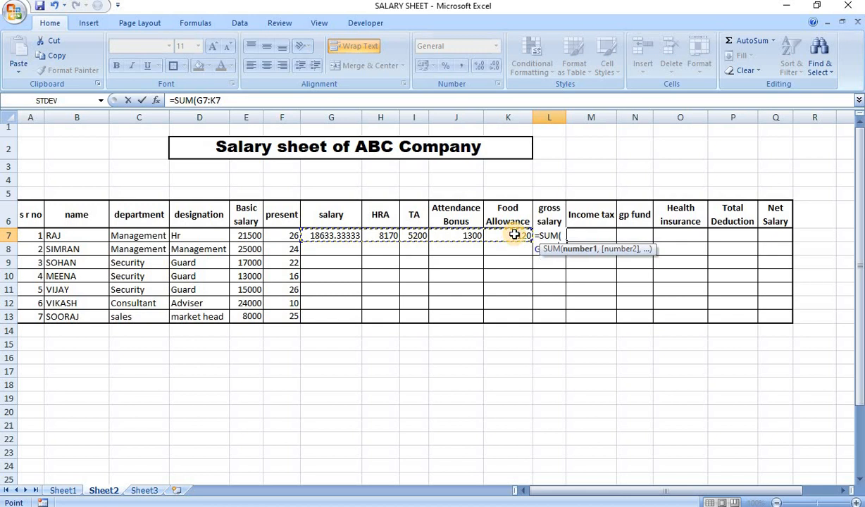
{"action": "type", "text": ")"}
{"action": "key", "text": "Return"}
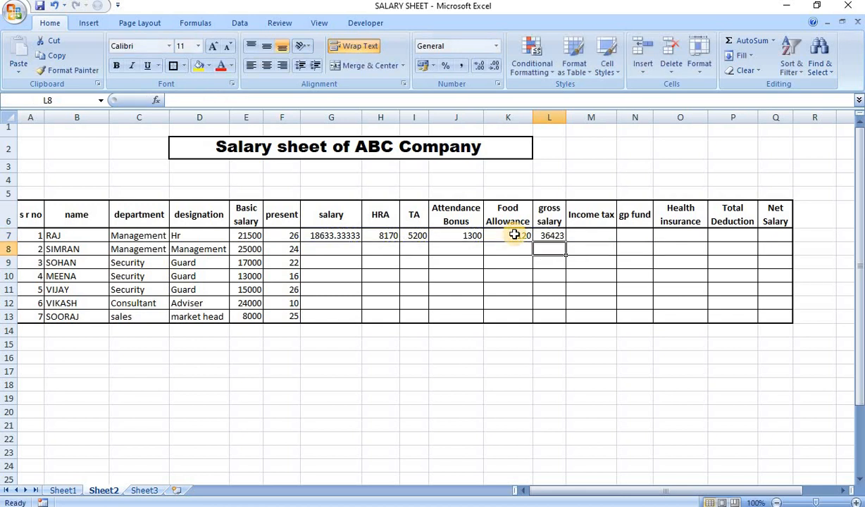
{"action": "key", "text": "Up"}
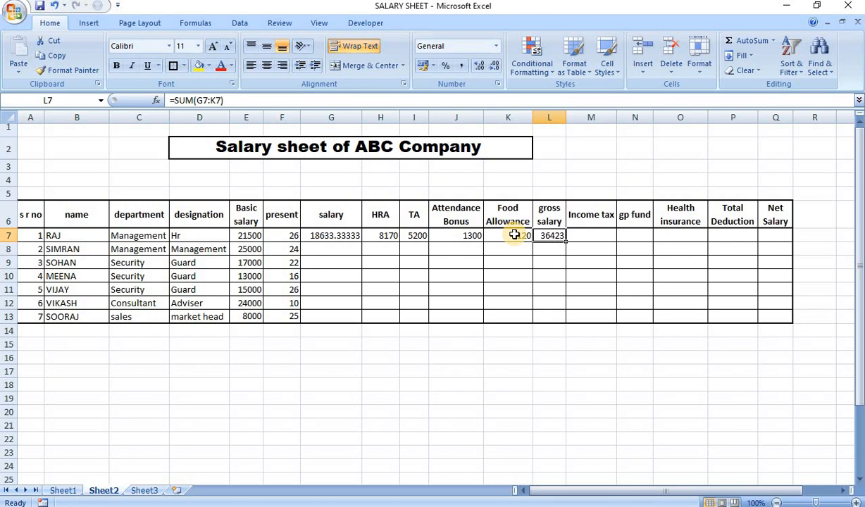
Re-enter L7 as =G7+H7+I7+J7+K7, giving 36423.
{"action": "type", "text": "="}
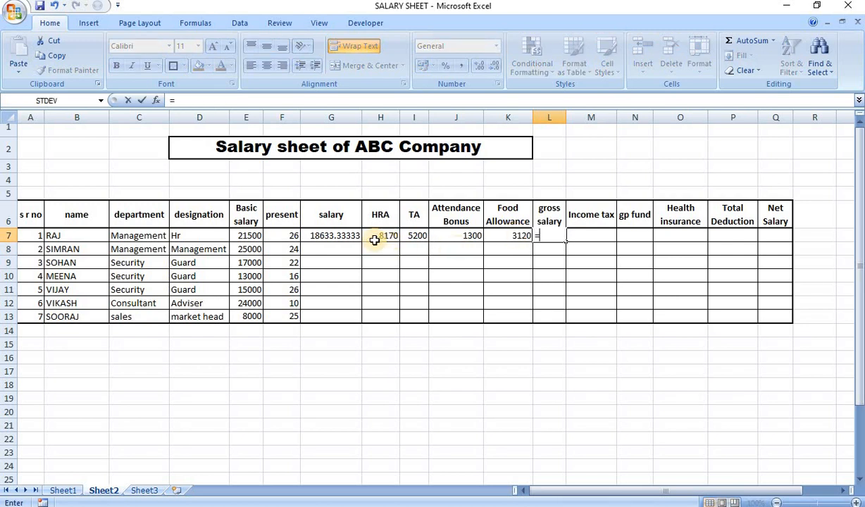
{"action": "left_click", "coordinate": [338, 236]}
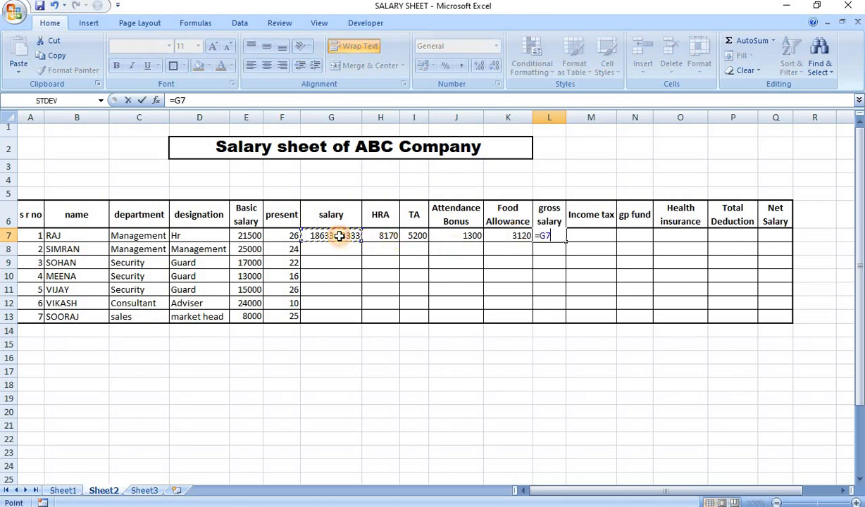
{"action": "type", "text": "+"}
{"action": "left_click", "coordinate": [382, 235]}
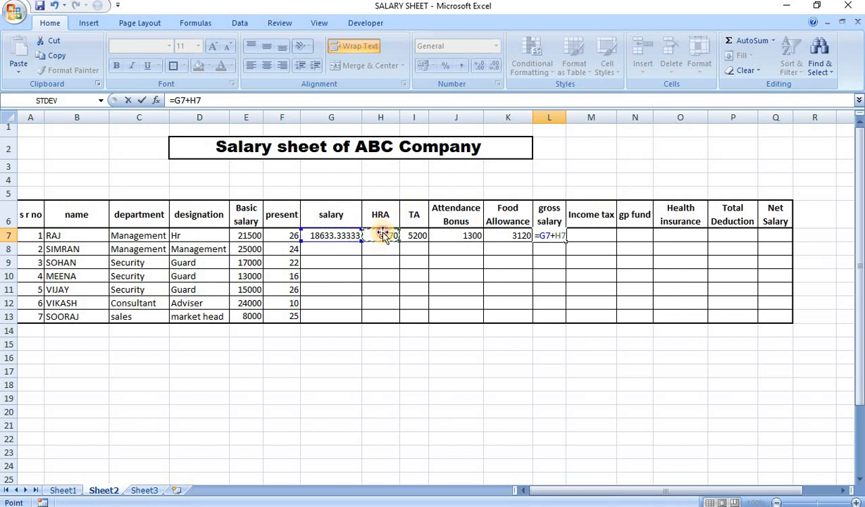
{"action": "type", "text": "+"}
{"action": "left_click", "coordinate": [414, 235]}
{"action": "type", "text": "+"}
{"action": "left_click", "coordinate": [454, 236]}
{"action": "type", "text": "+"}
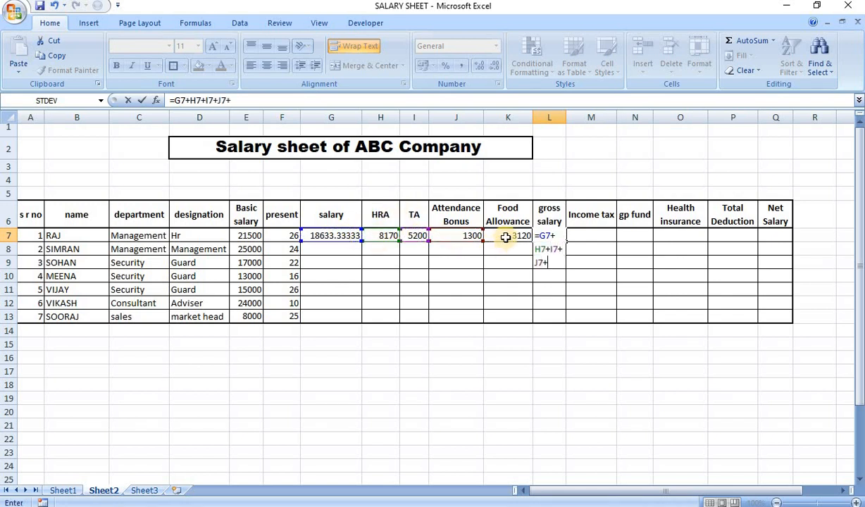
{"action": "left_click", "coordinate": [506, 237]}
{"action": "key", "text": "Return"}
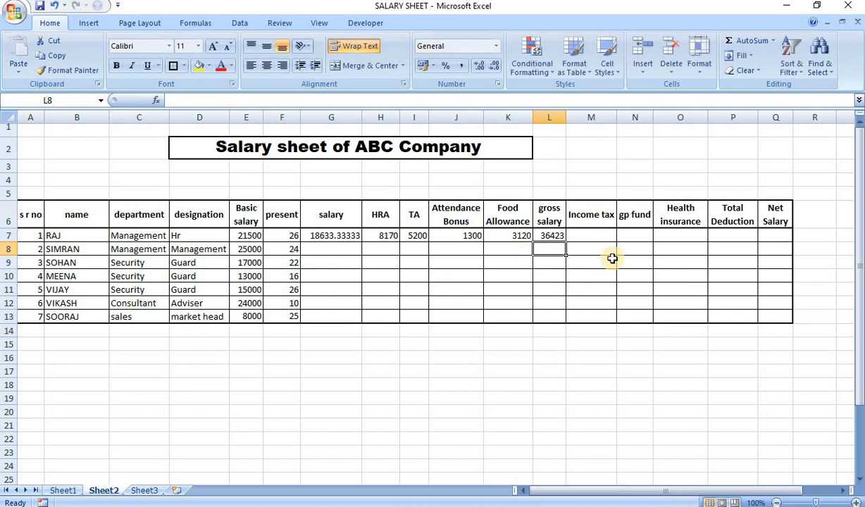
{"action": "left_click", "coordinate": [557, 232]}
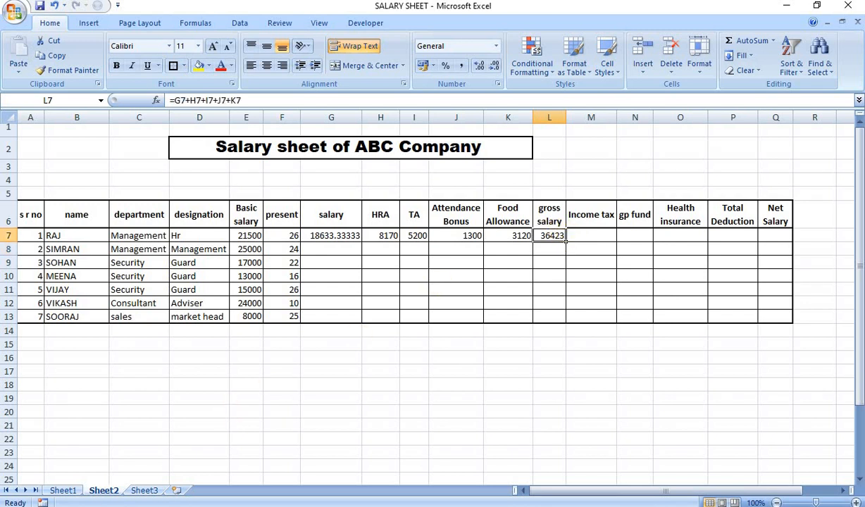
Review the income tax rule in the Sheet1 notes.
{"action": "left_click", "coordinate": [63, 490]}
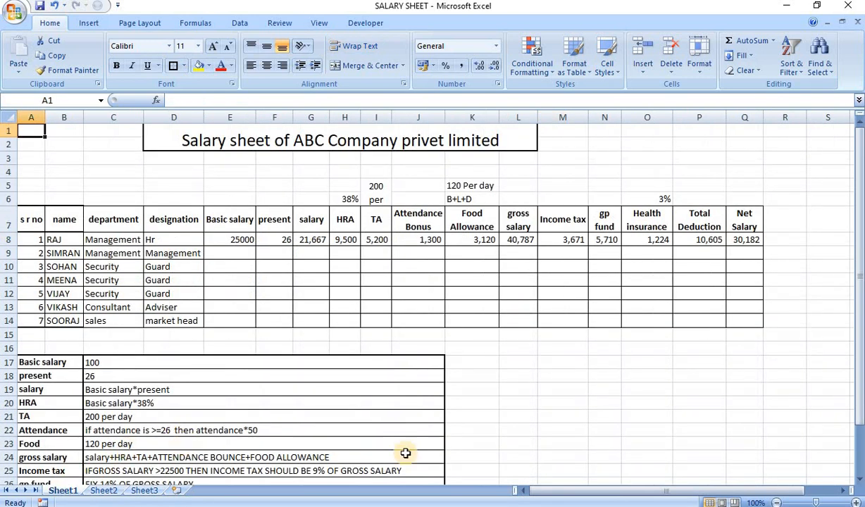
{"action": "left_click", "coordinate": [109, 472]}
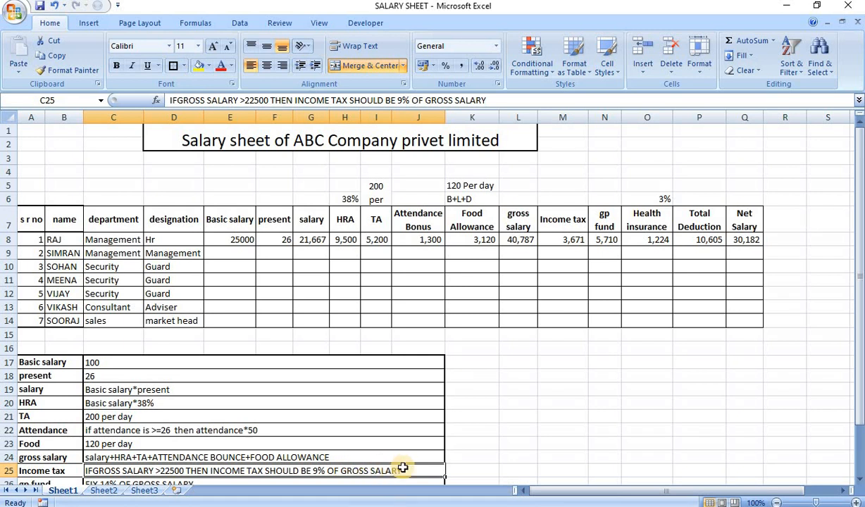
{"action": "left_click", "coordinate": [104, 491]}
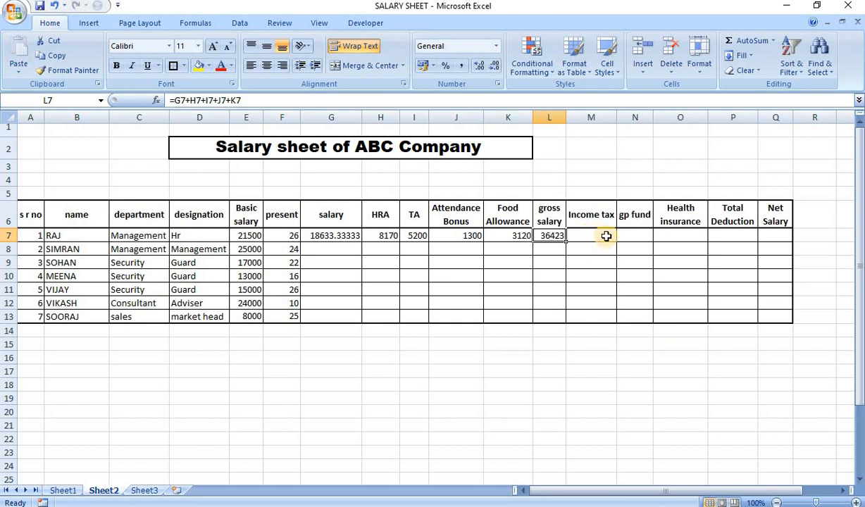
Enter =IF(L7>22500,L7*9%,0) in M7, giving 3278.1.
{"action": "left_click", "coordinate": [602, 239]}
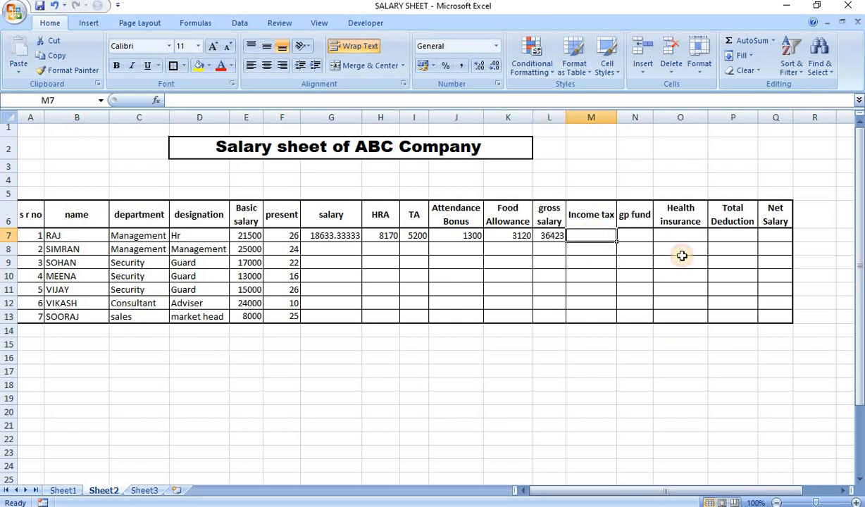
{"action": "type", "text": "="}
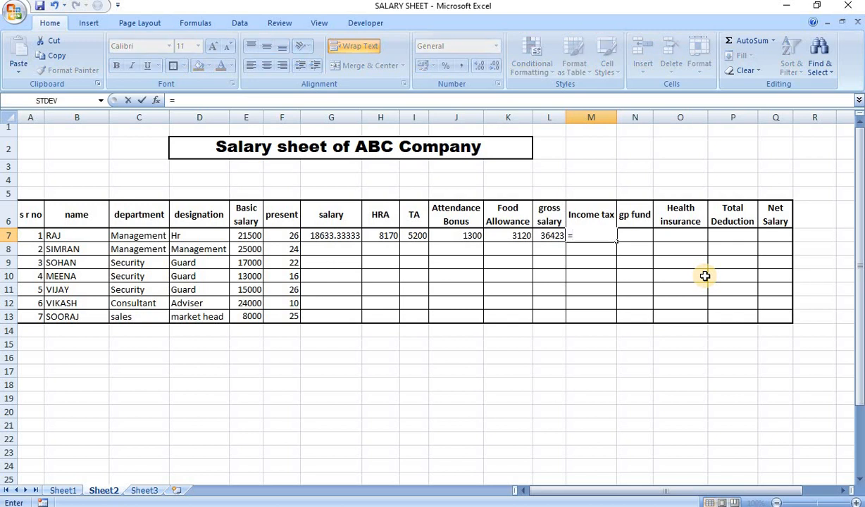
{"action": "type", "text": "IF"}
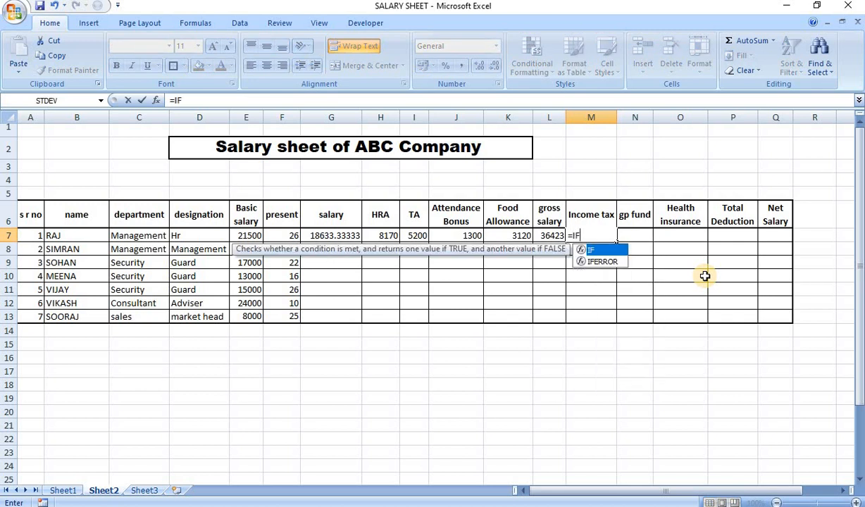
{"action": "type", "text": "("}
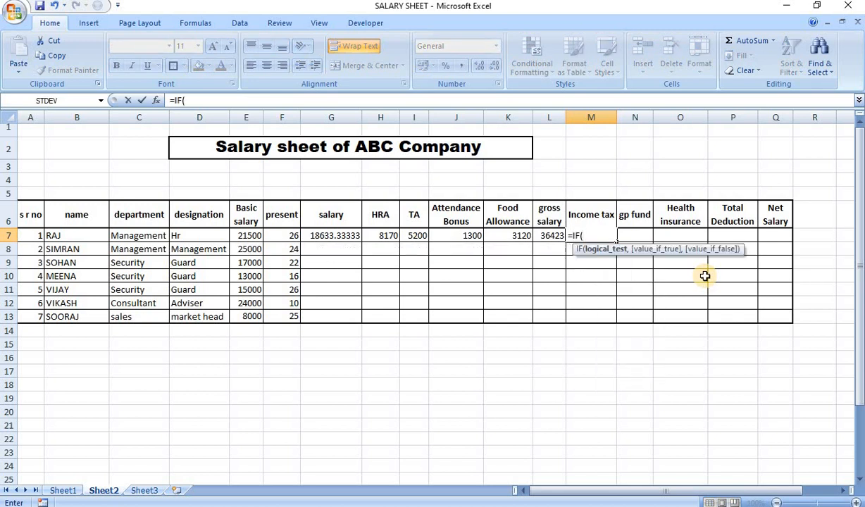
{"action": "key", "text": "Left"}
{"action": "type", "text": ">22500,"}
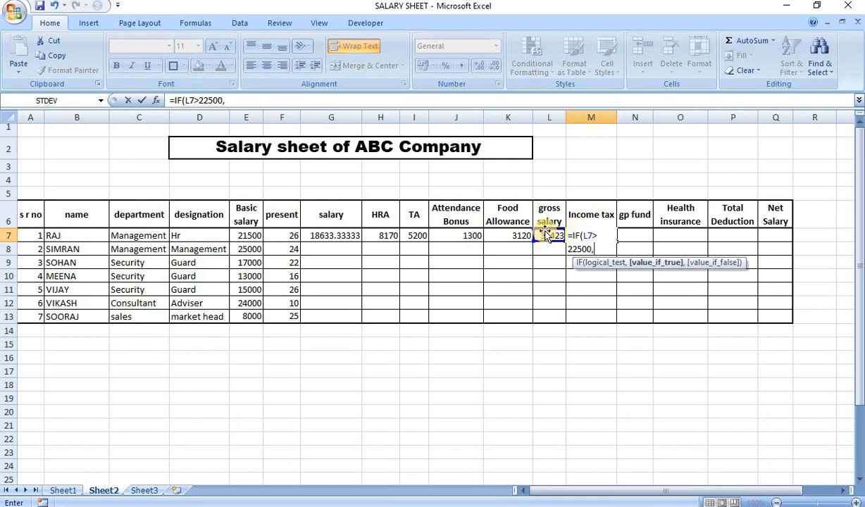
{"action": "left_click", "coordinate": [549, 236]}
{"action": "type", "text": "*9%"}
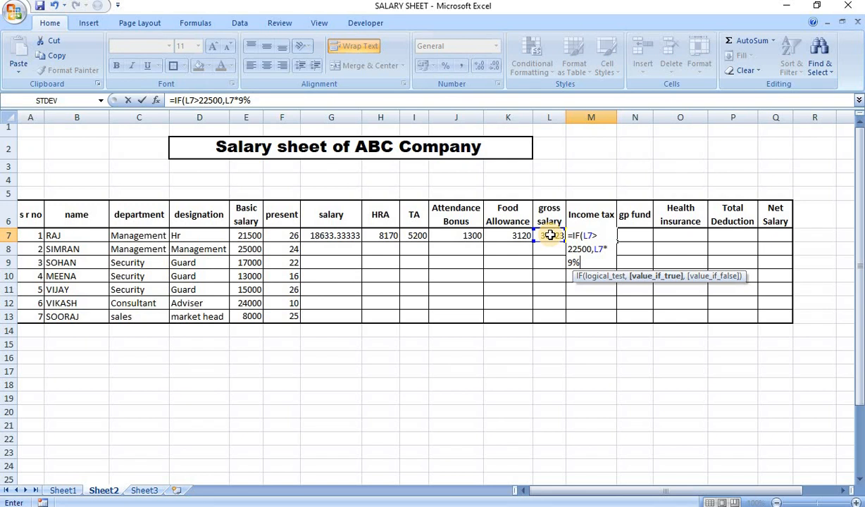
{"action": "type", "text": ",0"}
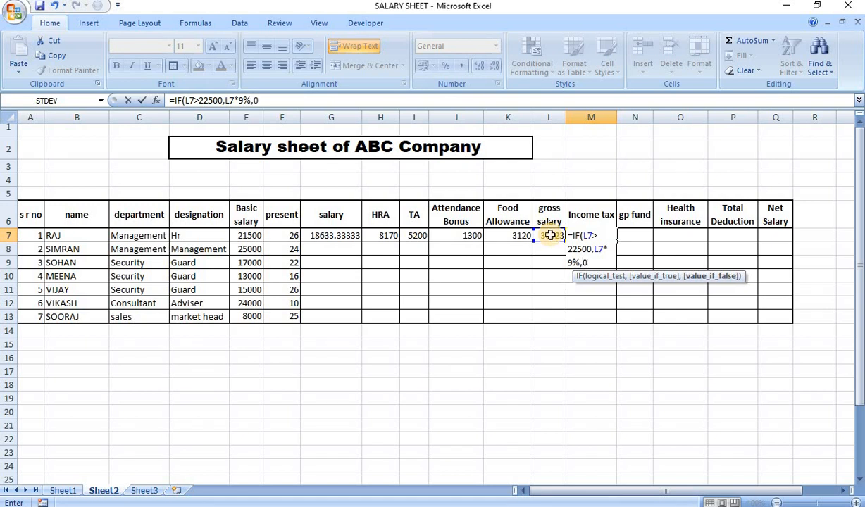
{"action": "type", "text": ")"}
{"action": "key", "text": "Return"}
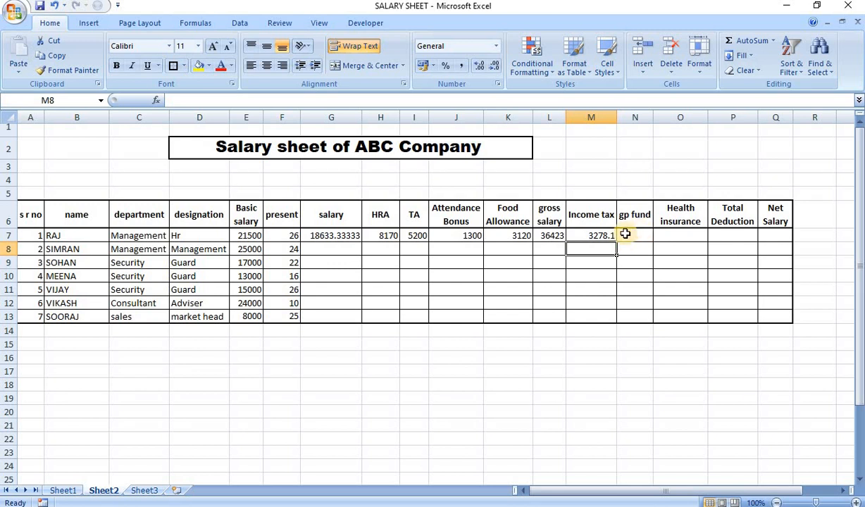
{"action": "left_click", "coordinate": [279, 236]}
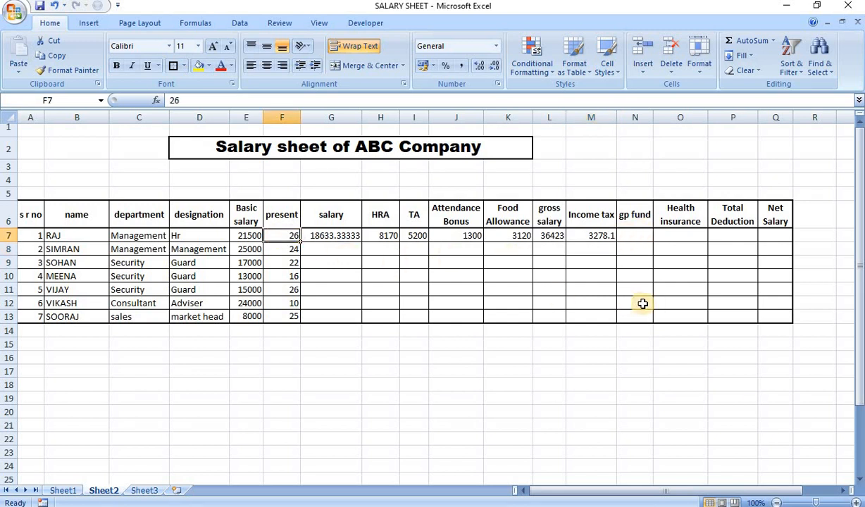
{"action": "type", "text": "12"}
{"action": "key", "text": "Return"}
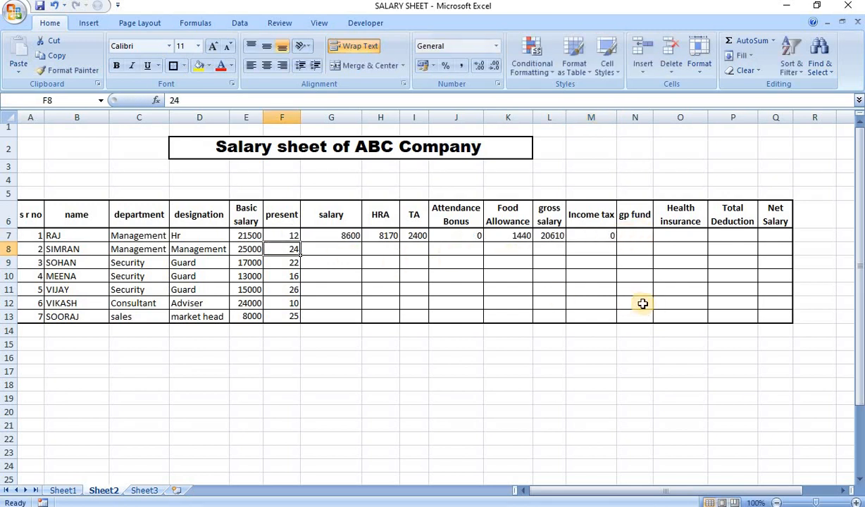
{"action": "key", "text": "Up"}
{"action": "key", "text": "Right"}
{"action": "key", "text": "Right"}
{"action": "key", "text": "Right"}
{"action": "key", "text": "Right"}
{"action": "key", "text": "Right"}
{"action": "key", "text": "Right"}
{"action": "key", "text": "Right"}
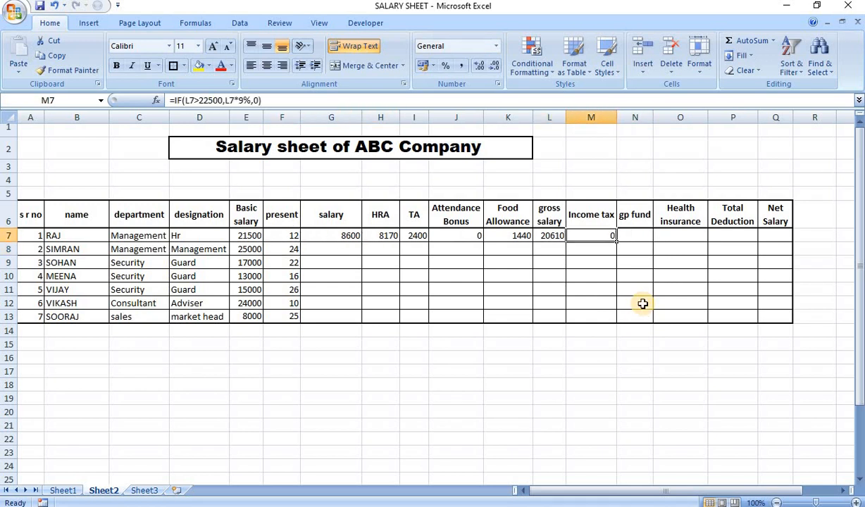
{"action": "key", "text": "Left"}
{"action": "key", "text": "Left"}
{"action": "key", "text": "Left"}
{"action": "key", "text": "Left"}
{"action": "key", "text": "Left"}
{"action": "key", "text": "Left"}
{"action": "key", "text": "Left"}
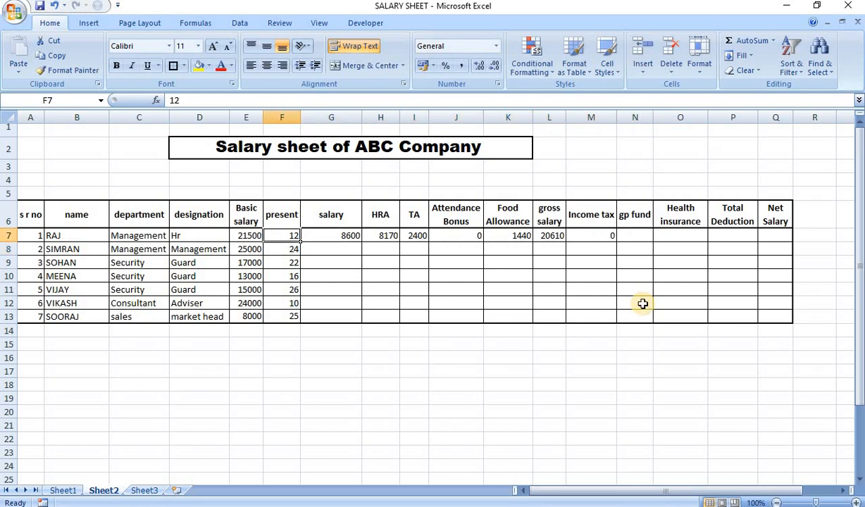
{"action": "type", "text": "26"}
{"action": "key", "text": "Return"}
{"action": "key", "text": "Up"}
{"action": "key", "text": "Right"}
{"action": "key", "text": "Right"}
{"action": "key", "text": "Right"}
{"action": "key", "text": "Right"}
{"action": "key", "text": "Right"}
{"action": "key", "text": "Right"}
{"action": "key", "text": "Right"}
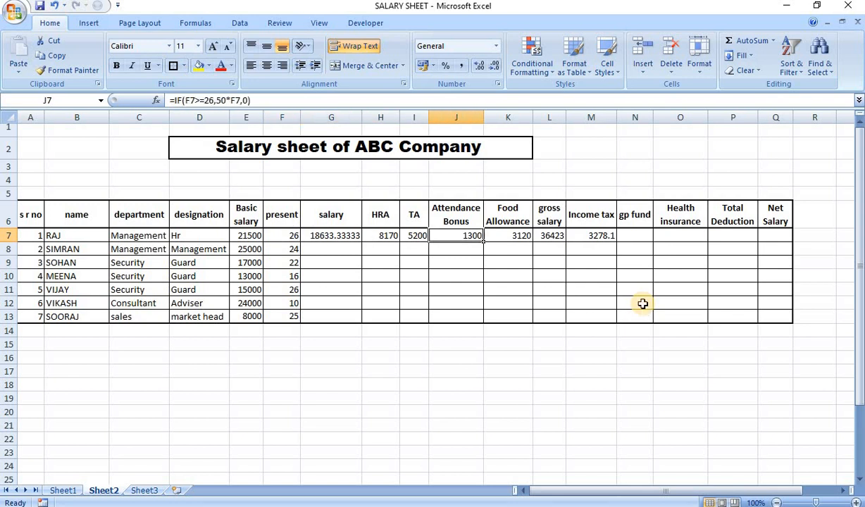
{"action": "key", "text": "Right"}
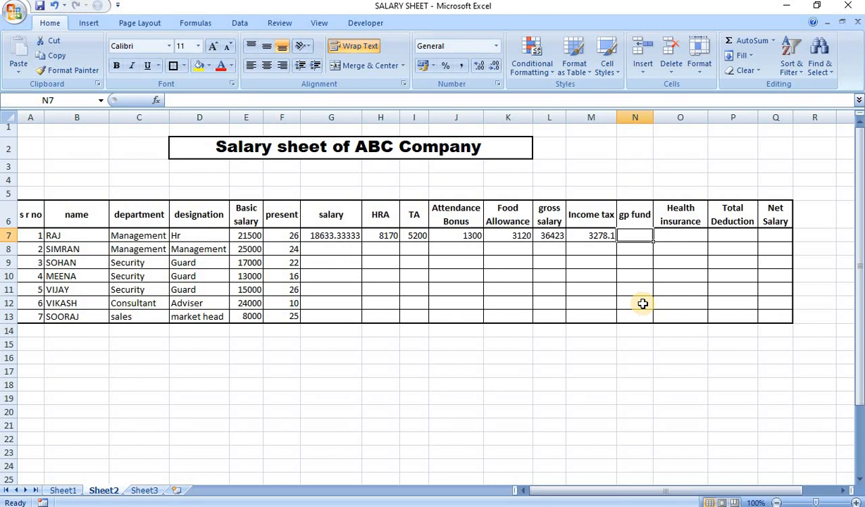
{"action": "left_click", "coordinate": [62, 492]}
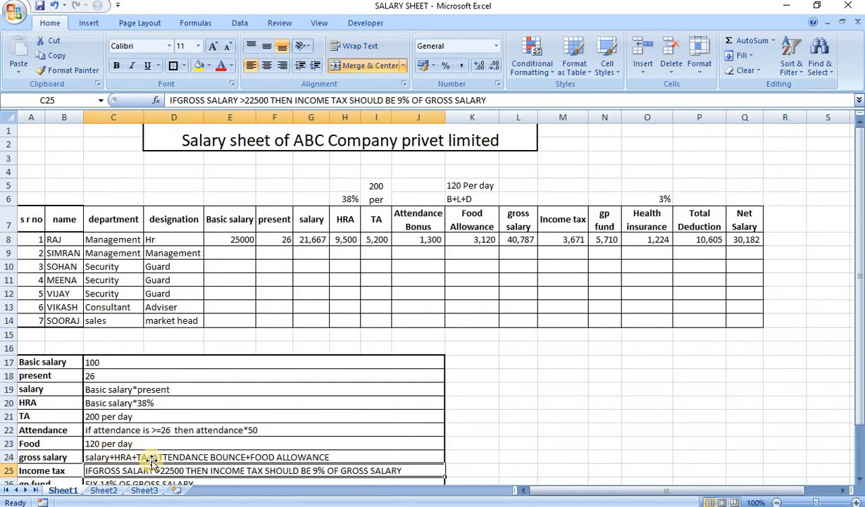
Scroll Sheet1's notes to read the gp fund 14% and health insurance 3% rules.
{"action": "scroll", "coordinate": [247, 433], "scroll_direction": "down", "scroll_amount": 10}
{"action": "scroll", "coordinate": [281, 418], "scroll_direction": "up", "scroll_amount": 10}
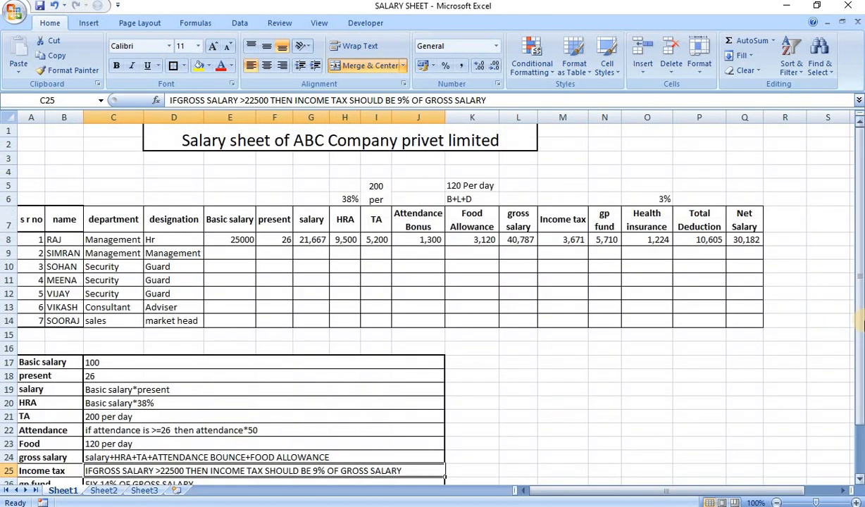
{"action": "left_click_drag", "start_coordinate": [861, 343], "coordinate": [855, 369]}
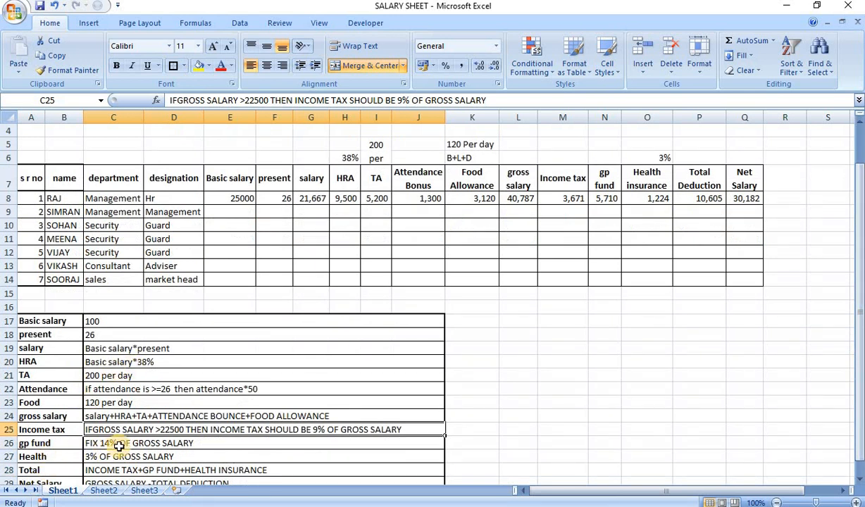
Enter =L7*14% as the first employee's gp fund, giving 5099.26667.
{"action": "left_click", "coordinate": [104, 490]}
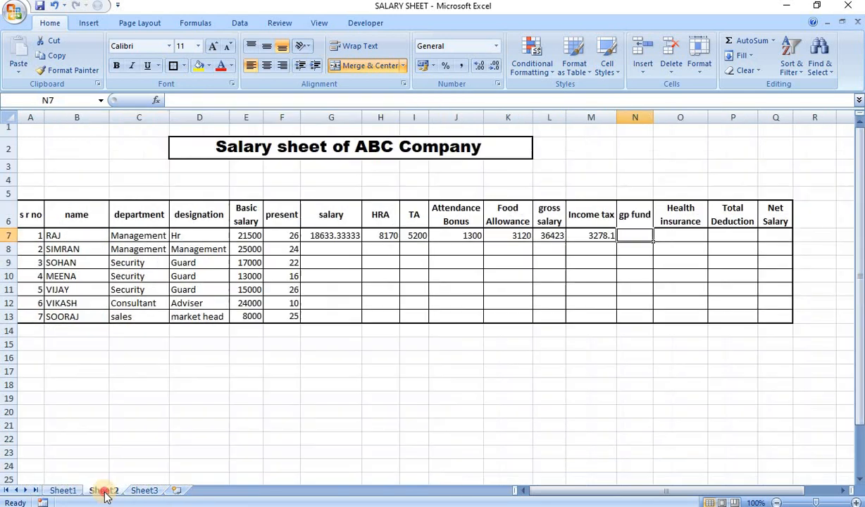
{"action": "type", "text": "="}
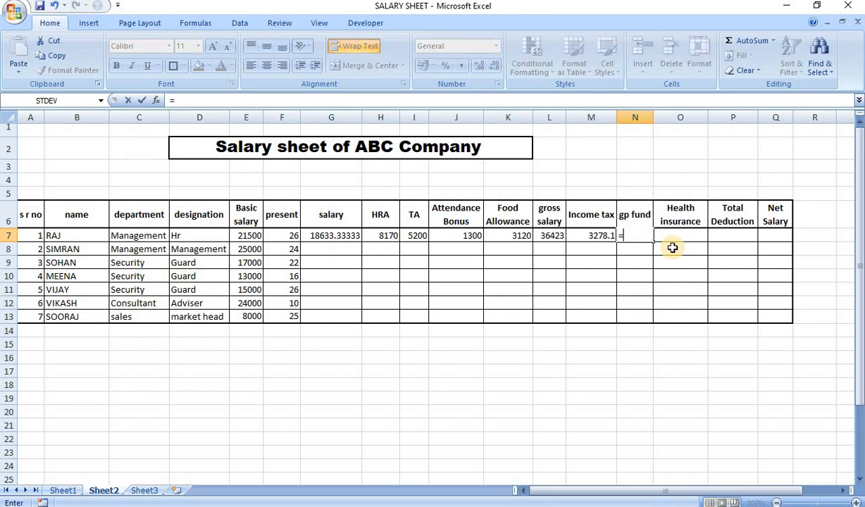
{"action": "type", "text": "L7"}
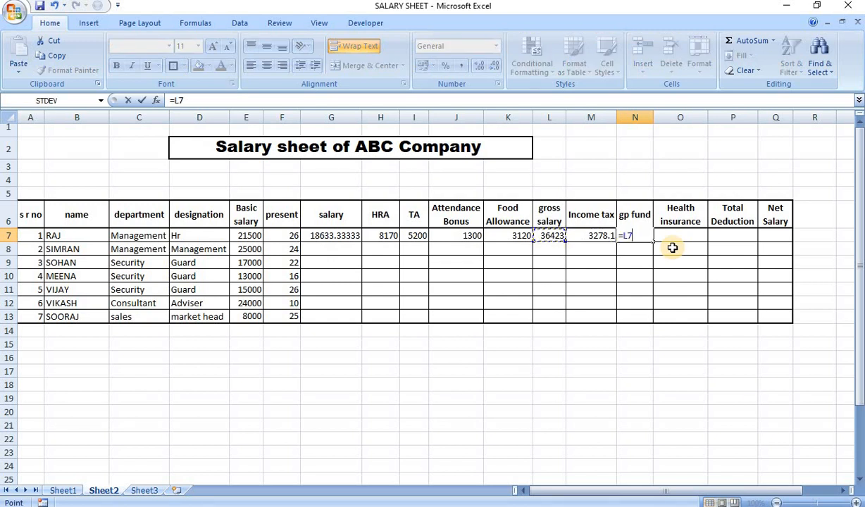
{"action": "type", "text": "*14%"}
{"action": "key", "text": "Return"}
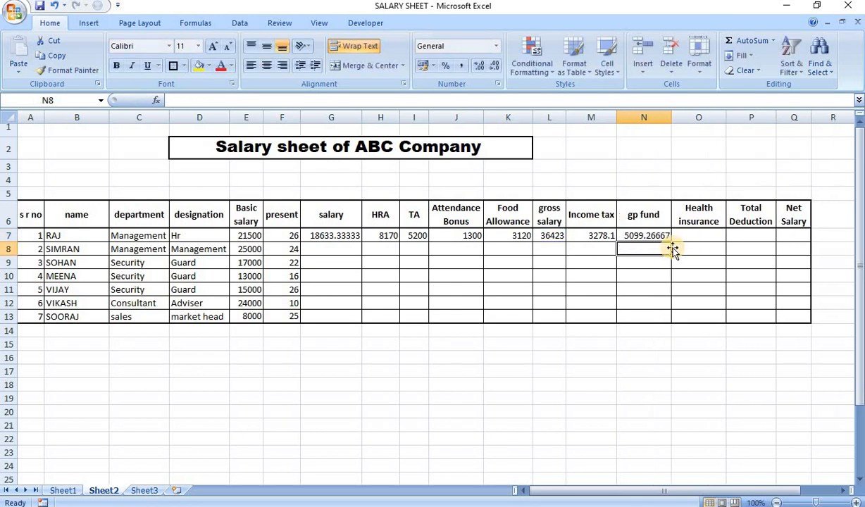
{"action": "key", "text": "Up"}
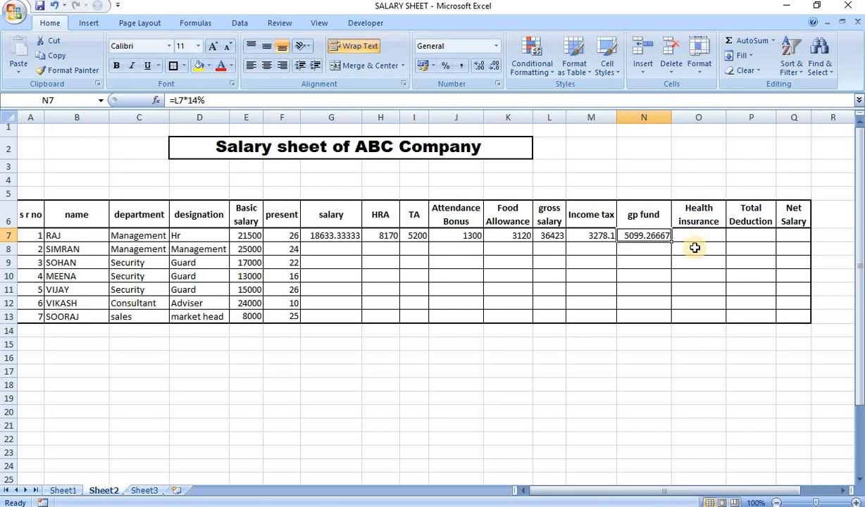
Enter =L7*3% in O7 for health insurance, giving 1092.7.
{"action": "left_click", "coordinate": [63, 490]}
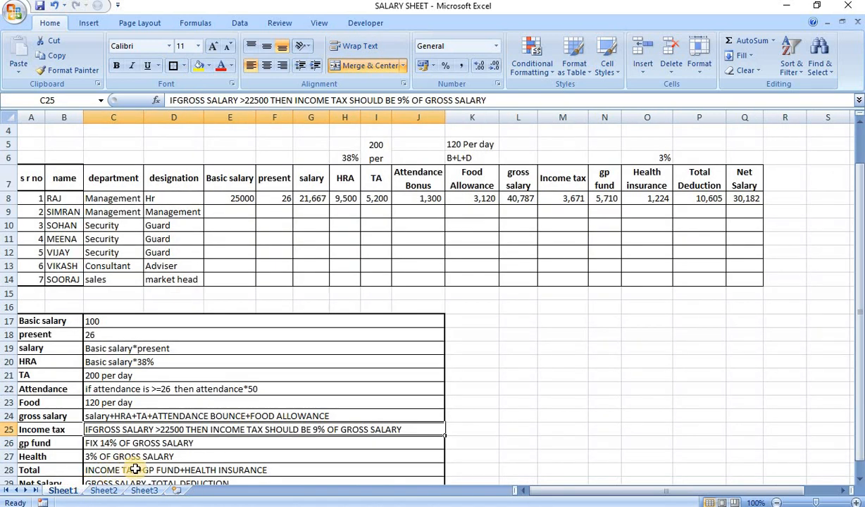
{"action": "left_click", "coordinate": [104, 490]}
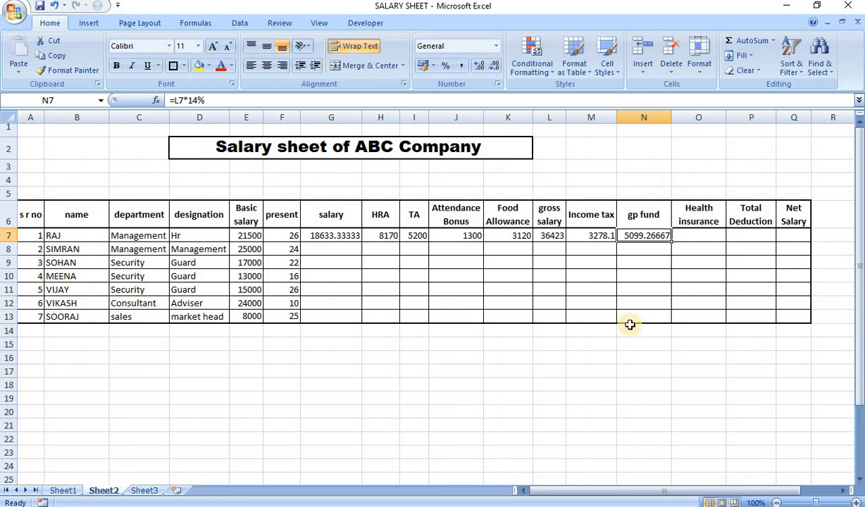
{"action": "left_click", "coordinate": [692, 237]}
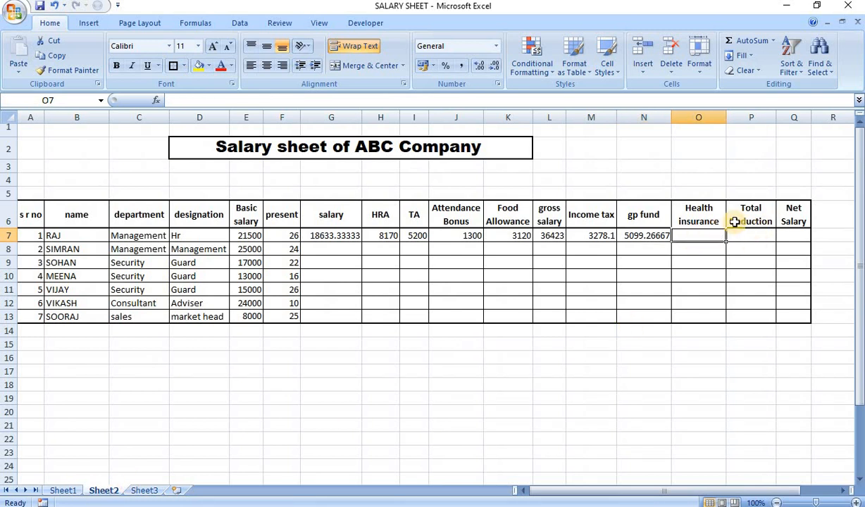
{"action": "type", "text": "="}
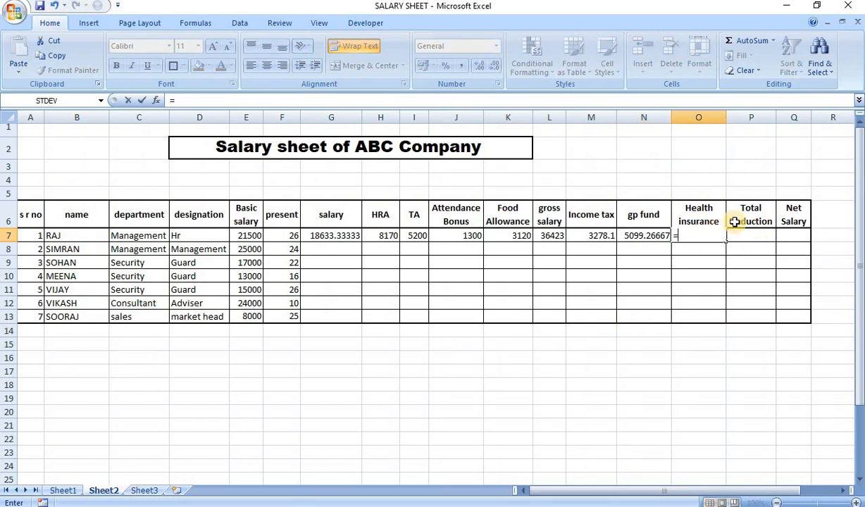
{"action": "key", "text": "Left"}
{"action": "key", "text": "Left"}
{"action": "key", "text": "Left"}
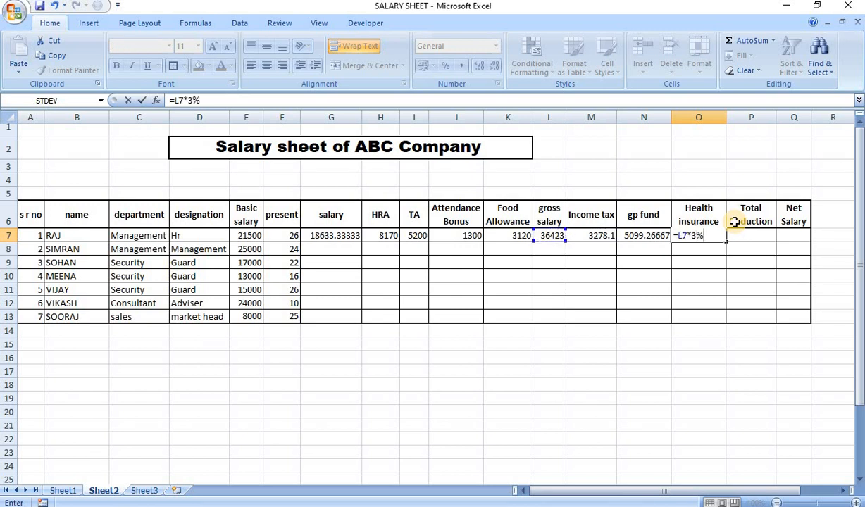
{"action": "key", "text": "Return"}
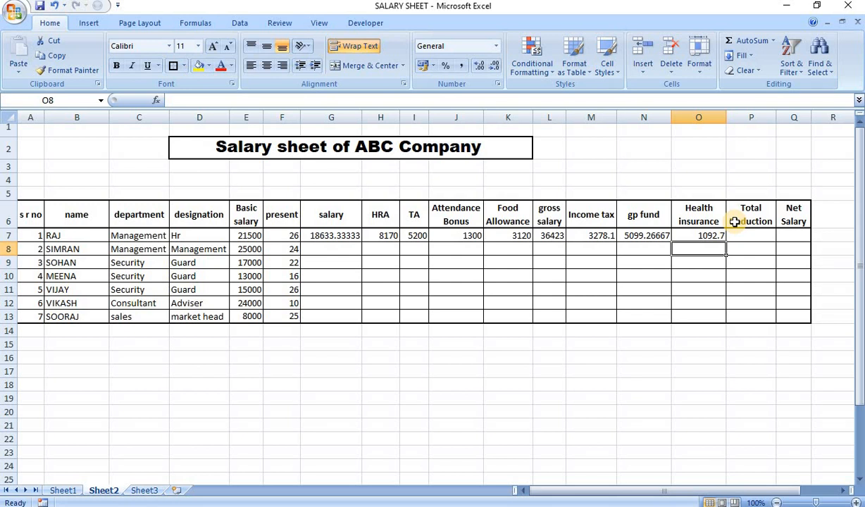
{"action": "key", "text": "Up"}
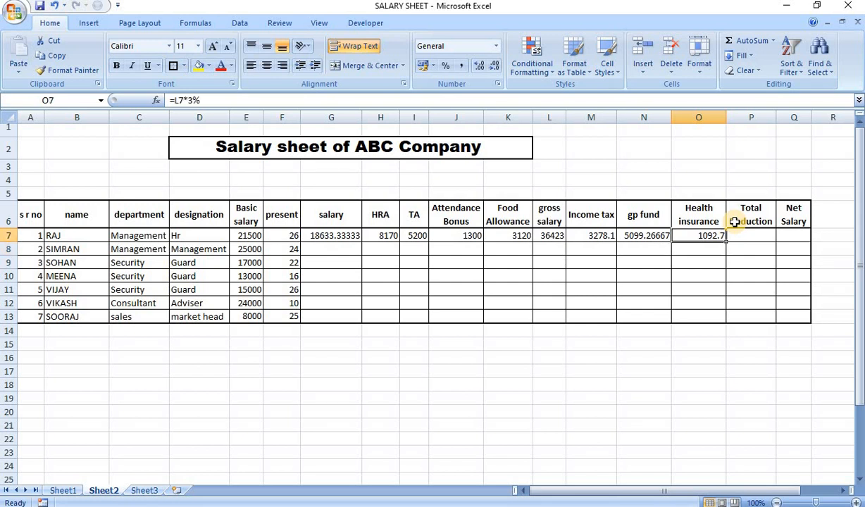
{"action": "key", "text": "Right"}
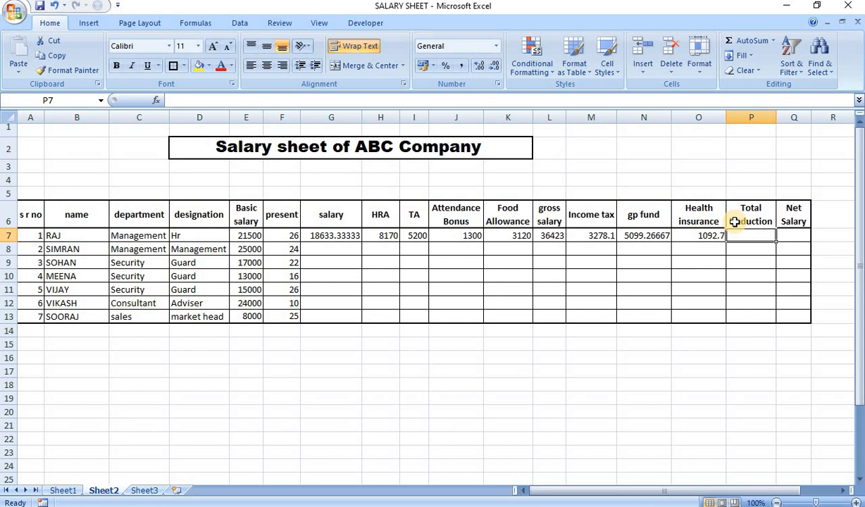
Enter =M7+N7+O7 in P7 as total deduction, giving 9470.0667.
{"action": "type", "text": "="}
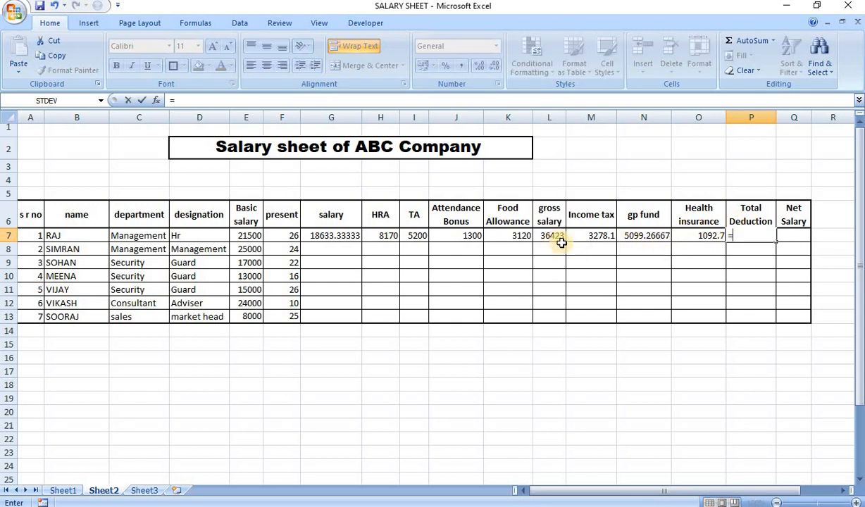
{"action": "left_click", "coordinate": [593, 239]}
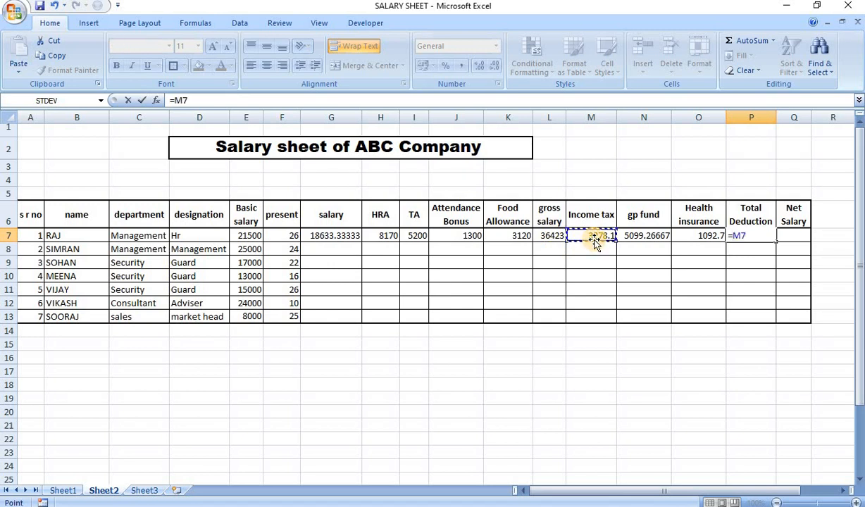
{"action": "type", "text": "+"}
{"action": "left_click", "coordinate": [640, 237]}
{"action": "type", "text": "+"}
{"action": "left_click", "coordinate": [705, 237]}
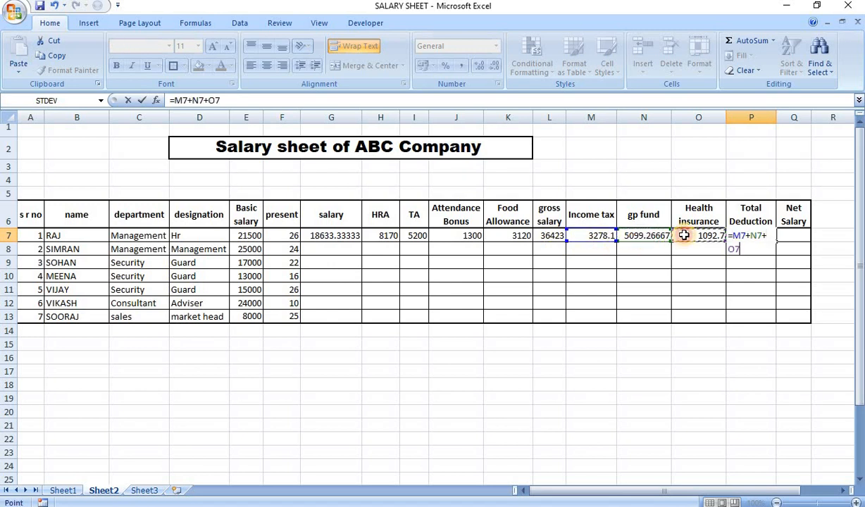
{"action": "key", "text": "Return"}
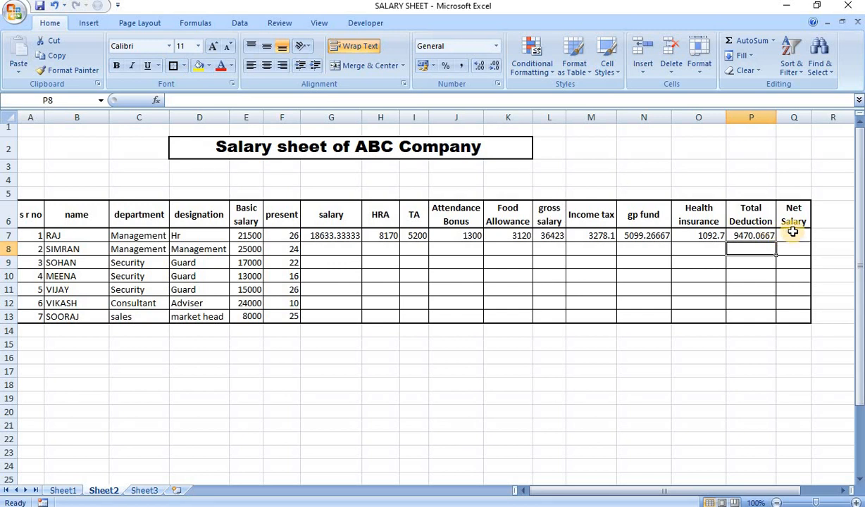
Enter =L7-P7 in Q7 as net salary, giving 26953.
{"action": "left_click", "coordinate": [802, 243]}
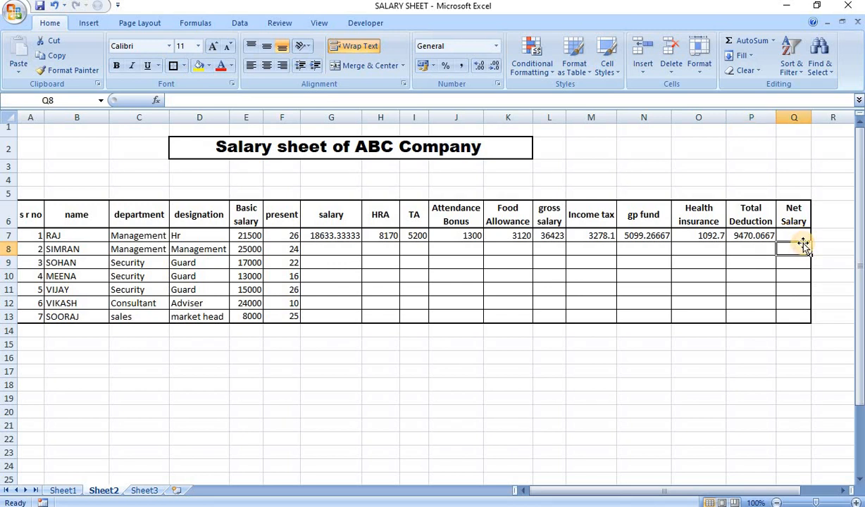
{"action": "left_click", "coordinate": [803, 233]}
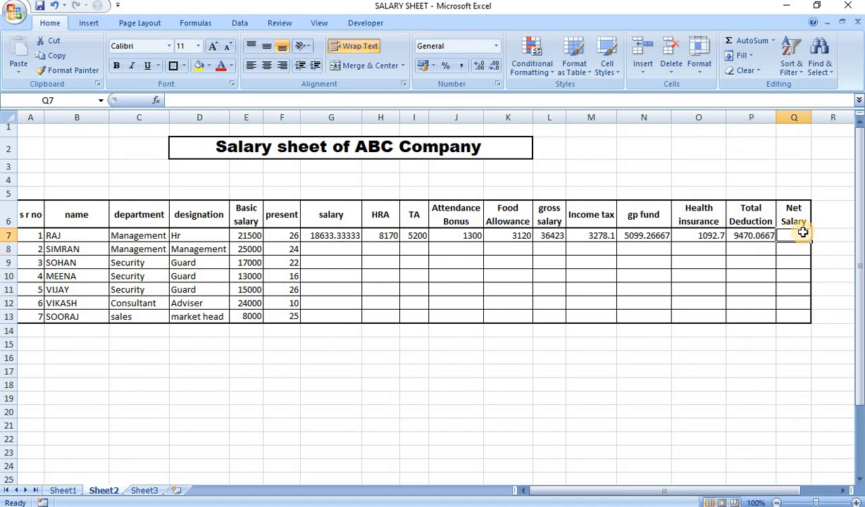
{"action": "type", "text": "="}
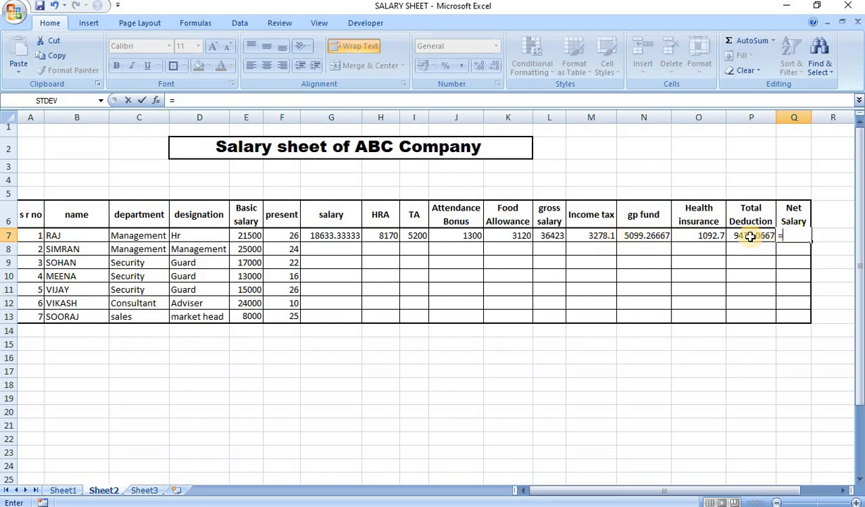
{"action": "left_click", "coordinate": [550, 239]}
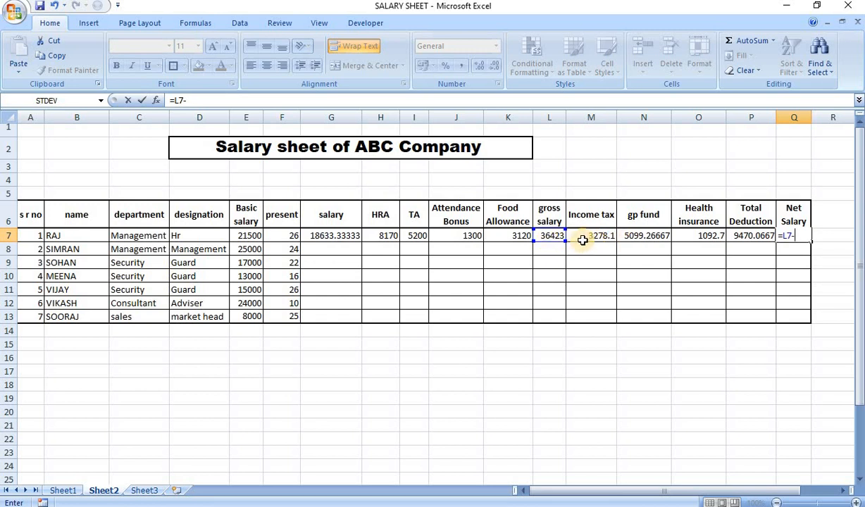
{"action": "left_click", "coordinate": [762, 236]}
{"action": "key", "text": "Return"}
{"action": "left_click", "coordinate": [794, 301]}
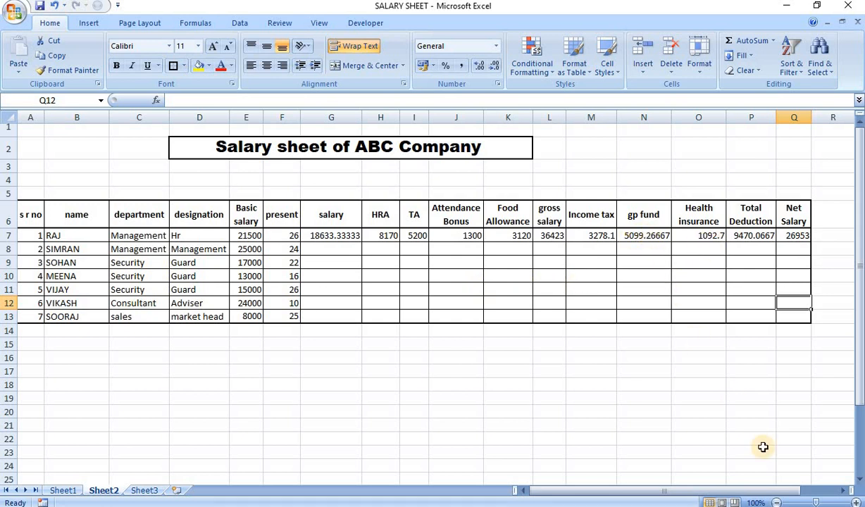
Zoom out and select G7:Q7, salary 18633.33333 through net salary 26953.
{"action": "left_click_drag", "start_coordinate": [815, 502], "coordinate": [824, 502]}
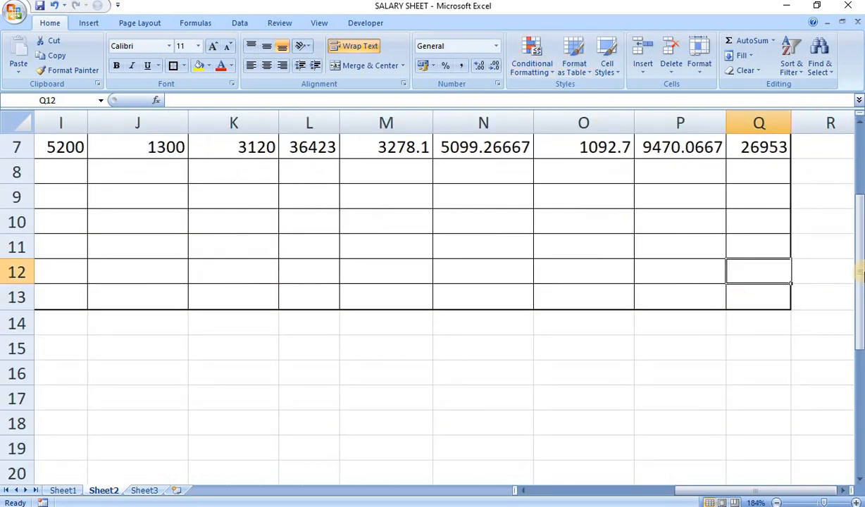
{"action": "left_click_drag", "start_coordinate": [860, 271], "coordinate": [860, 197]}
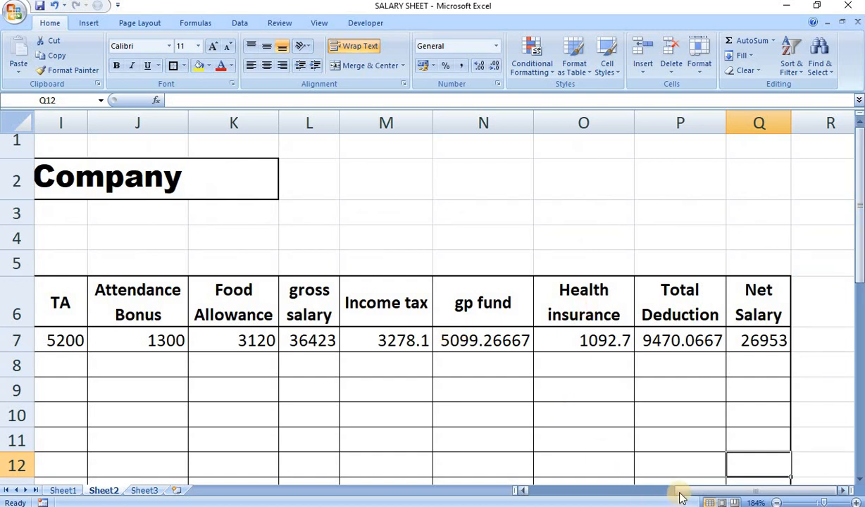
{"action": "left_click", "coordinate": [777, 502]}
{"action": "left_click", "coordinate": [776, 502]}
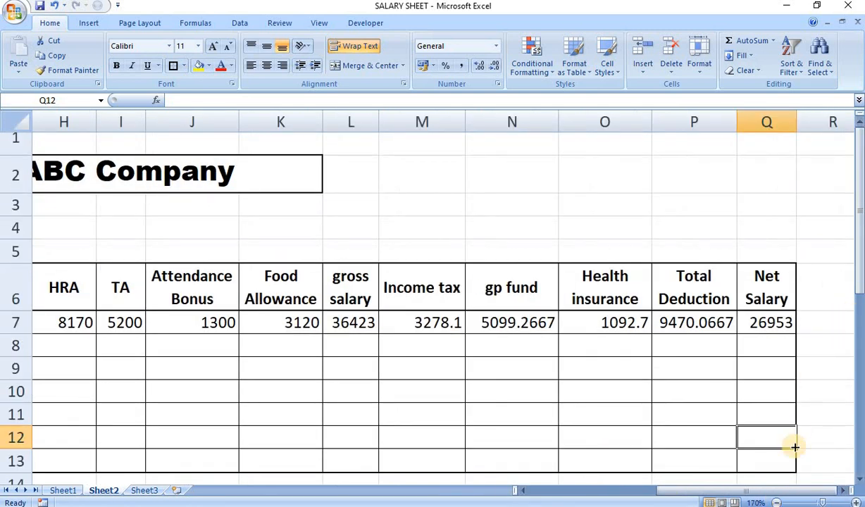
{"action": "left_click", "coordinate": [777, 502]}
{"action": "left_click", "coordinate": [776, 502]}
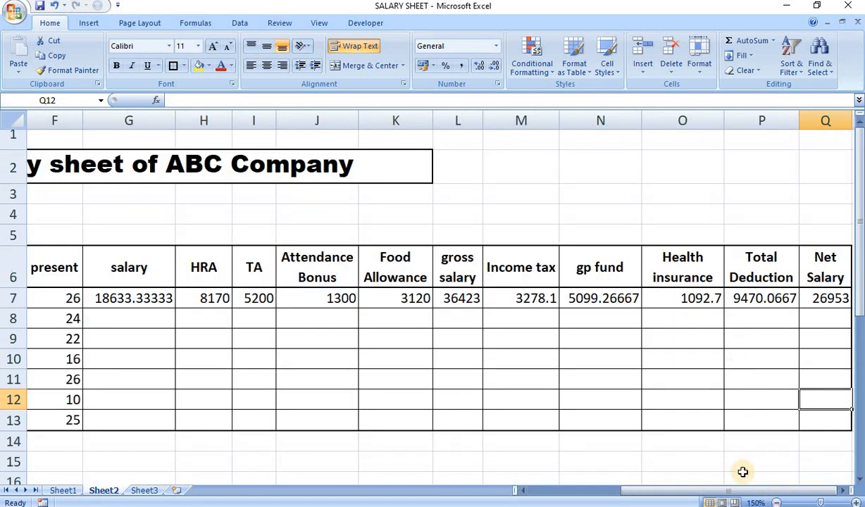
{"action": "left_click", "coordinate": [777, 502]}
{"action": "left_click", "coordinate": [776, 502]}
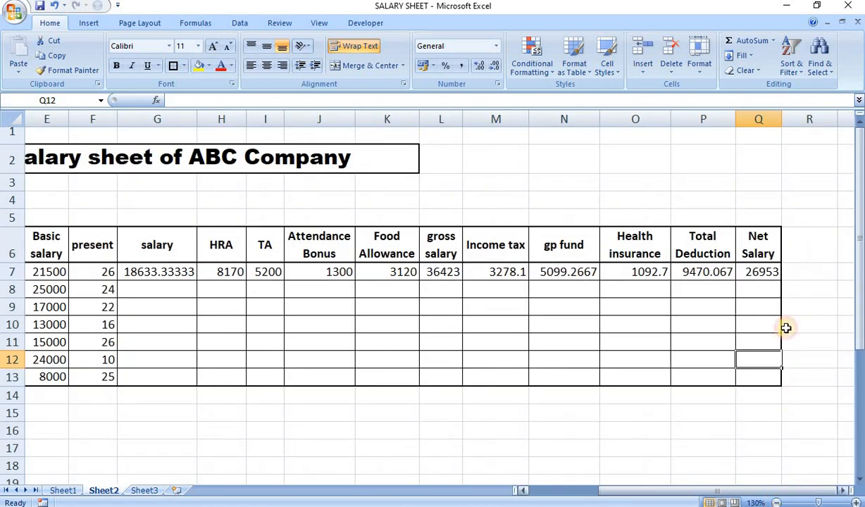
{"action": "left_click_drag", "start_coordinate": [754, 272], "coordinate": [169, 276]}
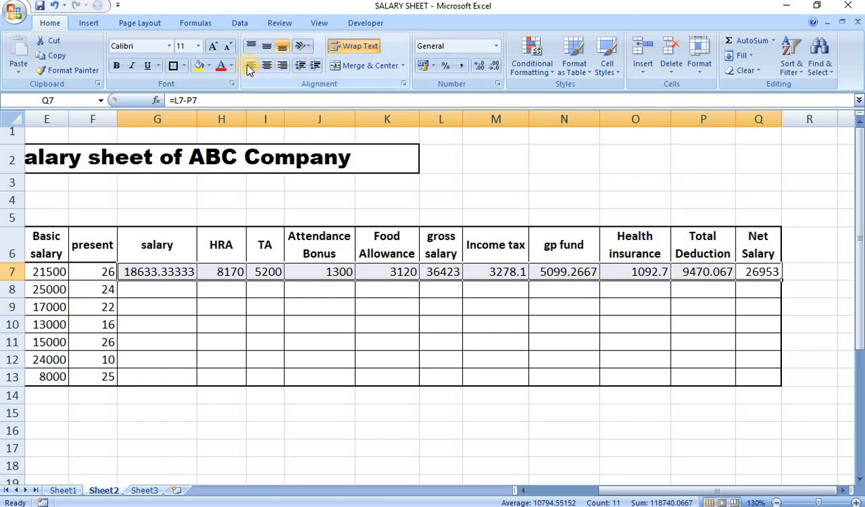
Format row 7's figures in comma style with no decimals and widen column L.
{"action": "left_click", "coordinate": [462, 66]}
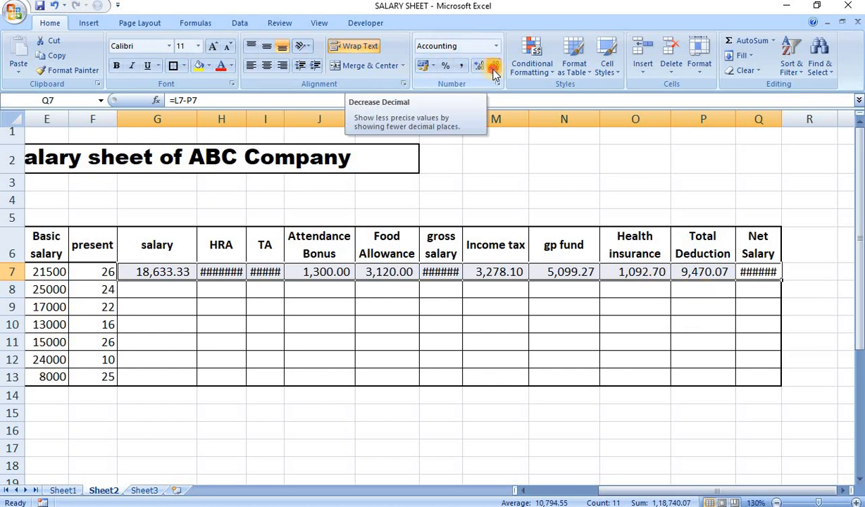
{"action": "left_click", "coordinate": [494, 66]}
{"action": "left_click", "coordinate": [493, 66]}
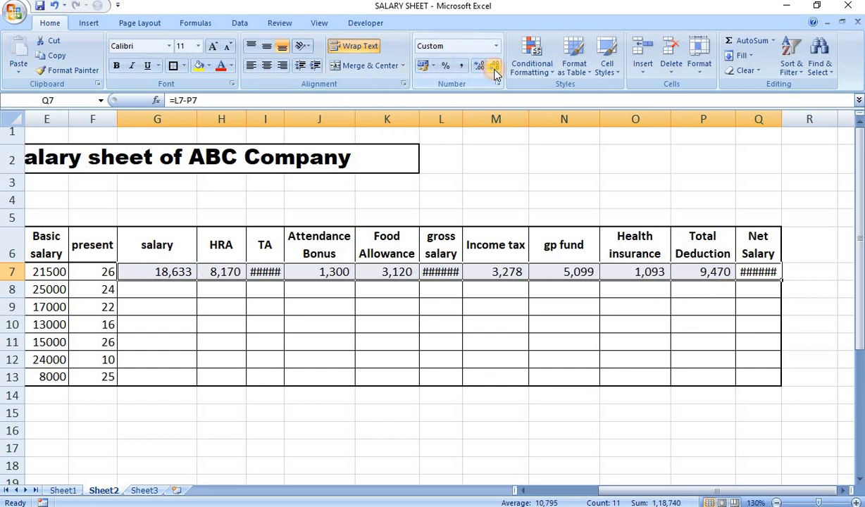
{"action": "double_click", "coordinate": [463, 117]}
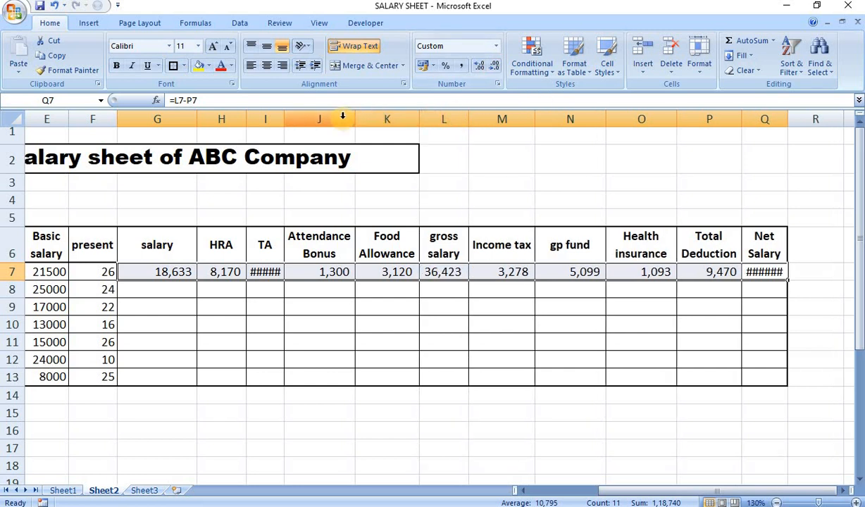
AutoFit all the table's columns to their contents.
{"action": "left_click_drag", "start_coordinate": [760, 115], "coordinate": [42, 119]}
{"action": "double_click", "coordinate": [57, 119]}
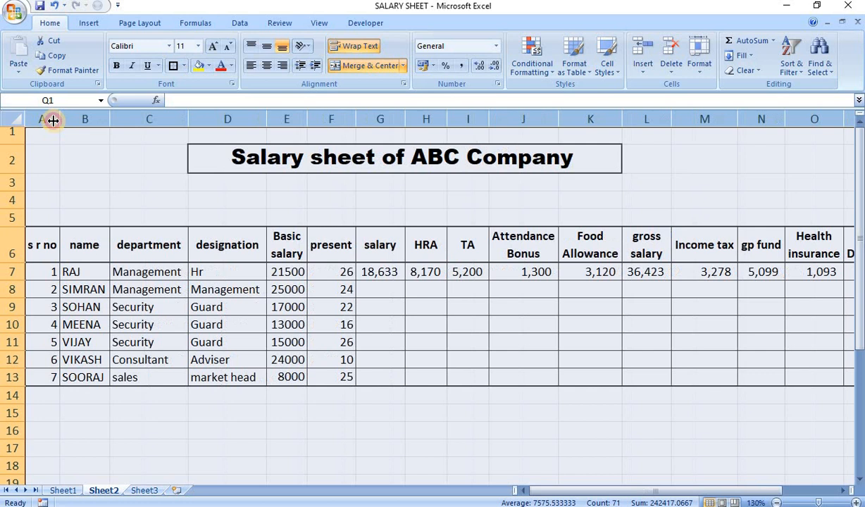
{"action": "left_click", "coordinate": [417, 309]}
{"action": "left_click", "coordinate": [525, 366]}
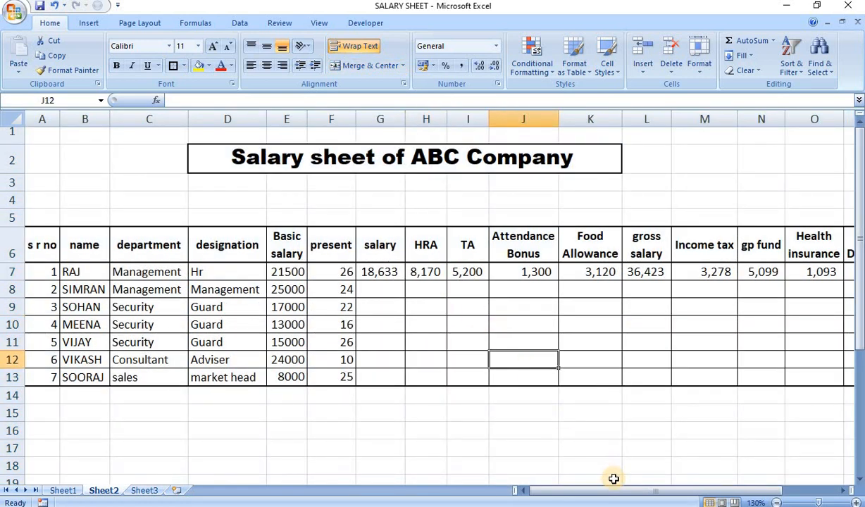
Zoom out so the whole salary table fits on screen.
{"action": "left_click_drag", "start_coordinate": [614, 491], "coordinate": [593, 488]}
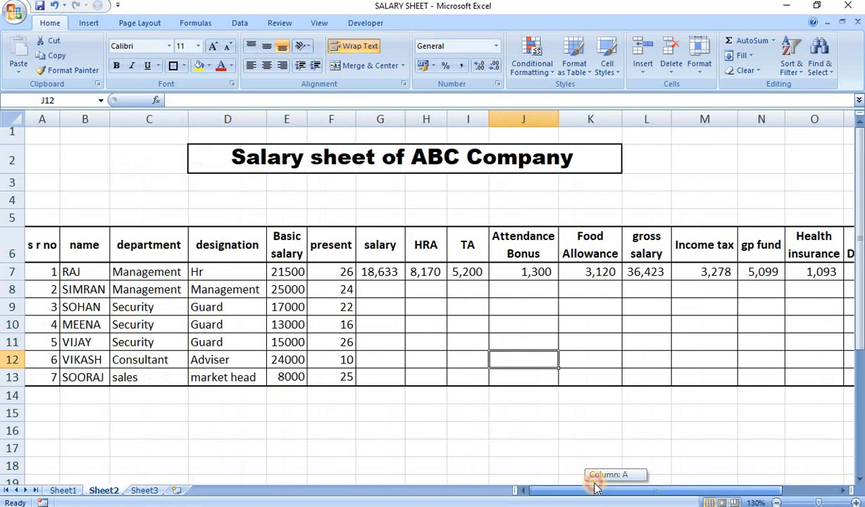
{"action": "left_click", "coordinate": [635, 312]}
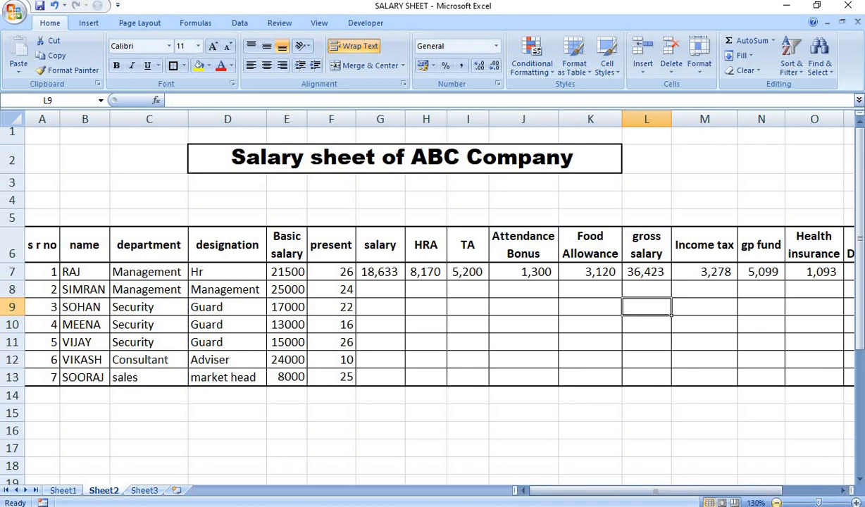
{"action": "left_click", "coordinate": [777, 502]}
{"action": "left_click", "coordinate": [777, 502]}
{"action": "left_click", "coordinate": [588, 333]}
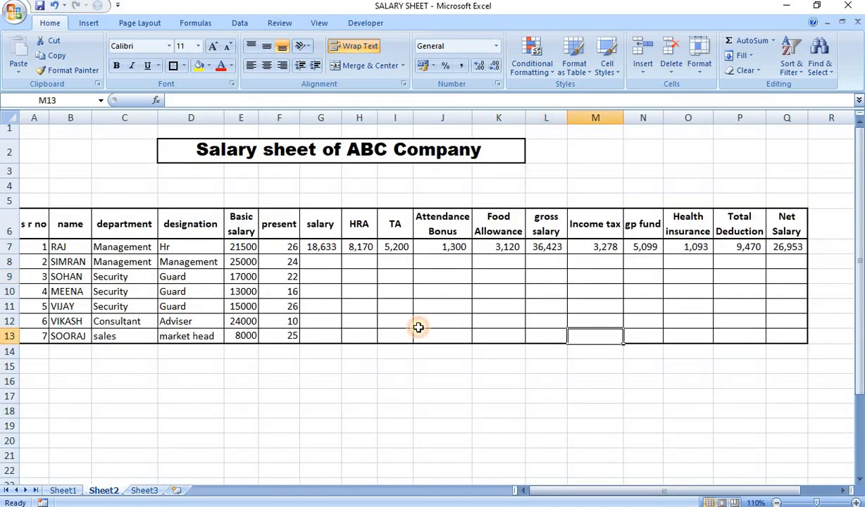
{"action": "left_click", "coordinate": [317, 307]}
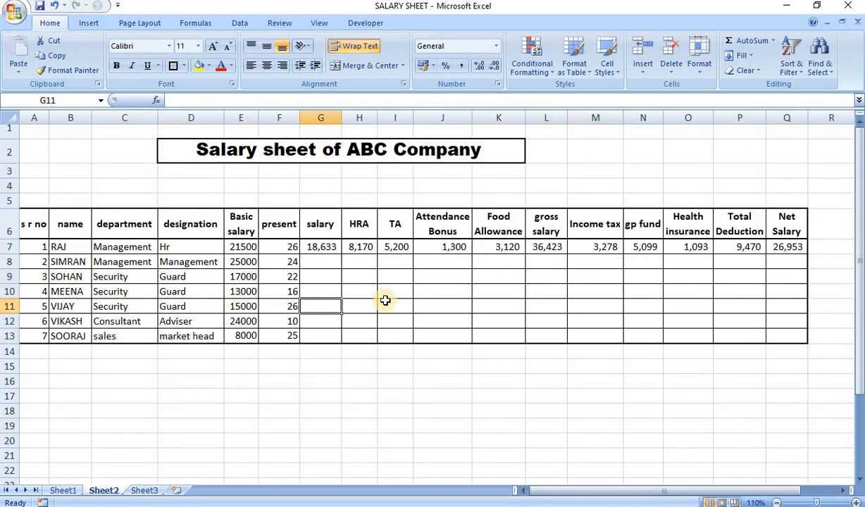